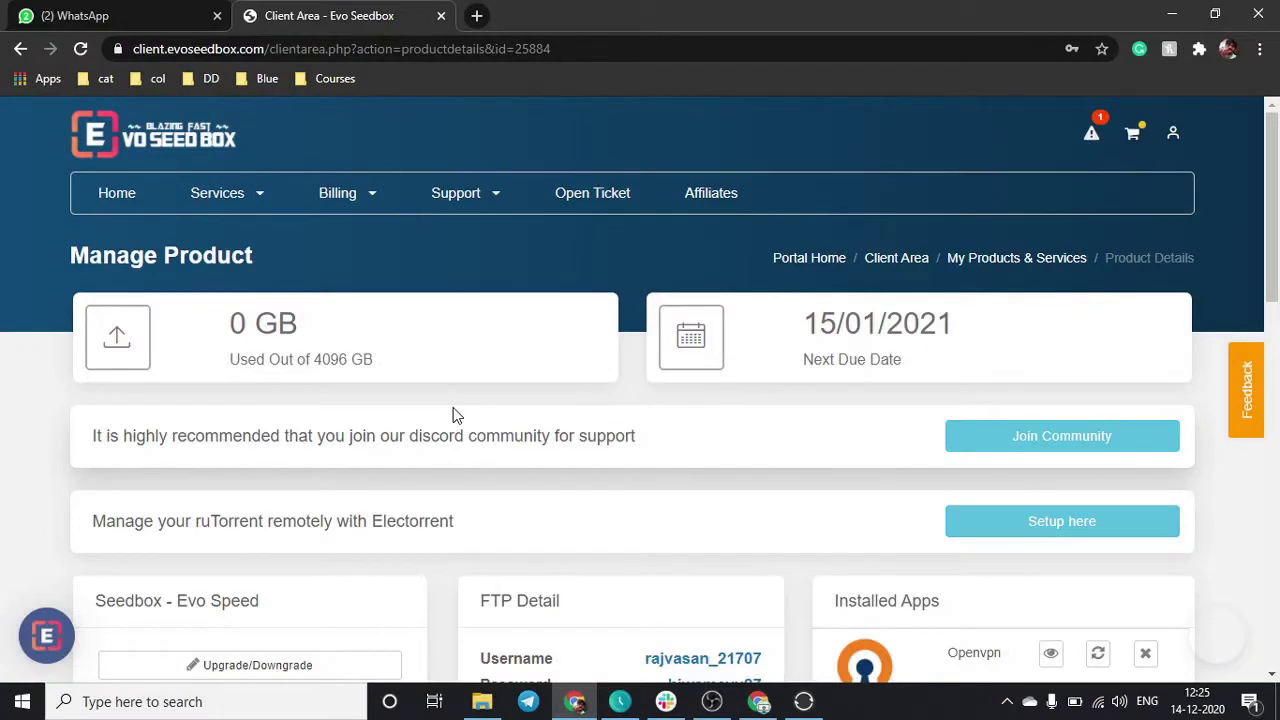
- Look over the seedbox's product page, including the FTP details, web access, installed apps, basic details and installable app list
scroll(455, 415, "down", 1)
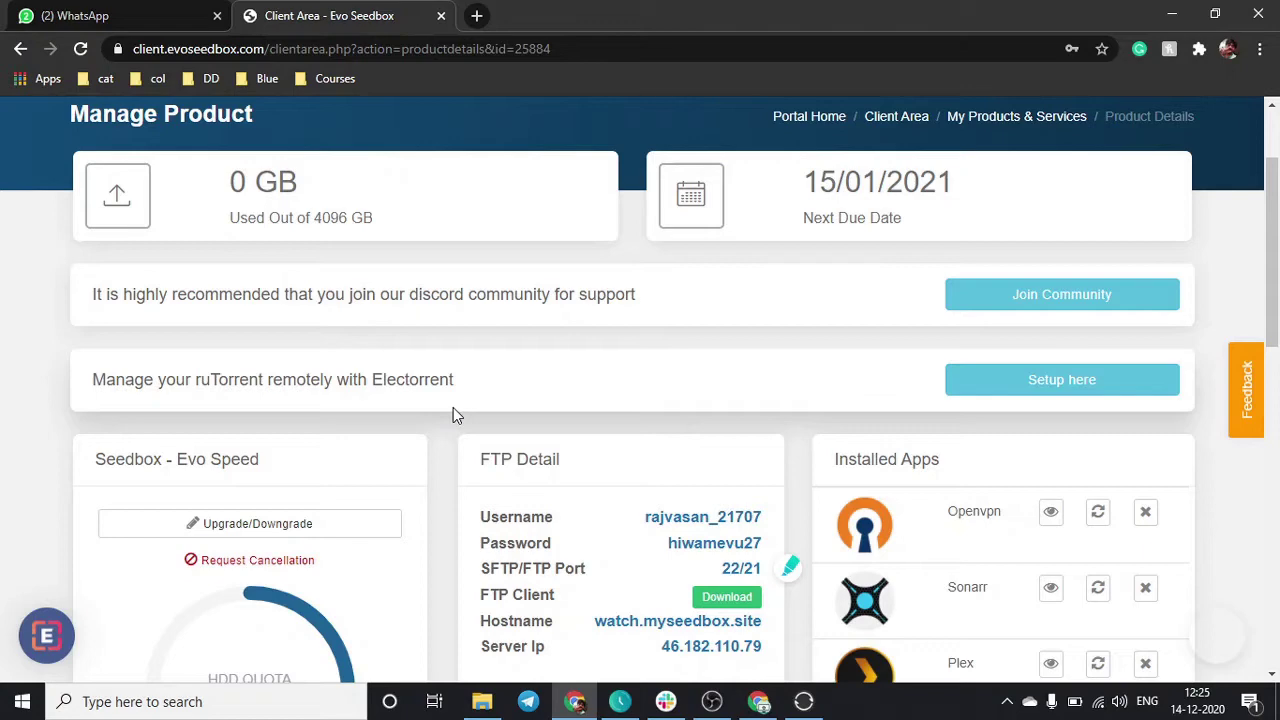
scroll(453, 410, "down", 8)
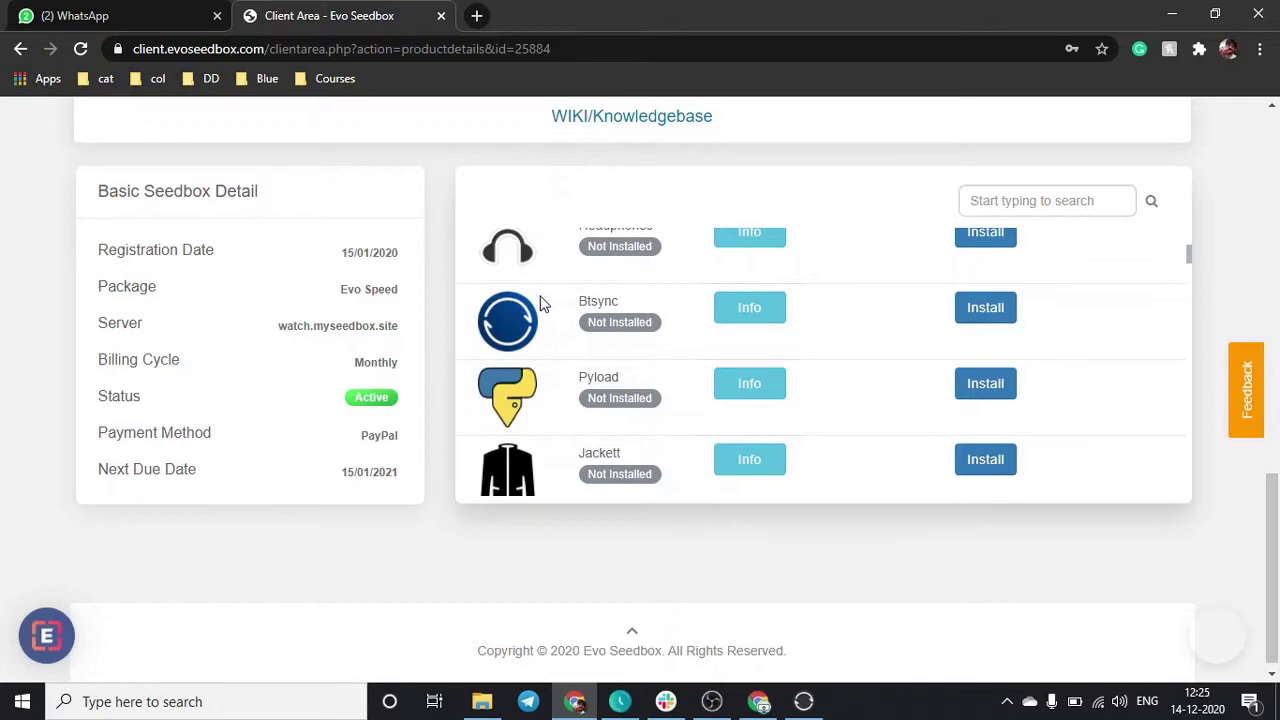
scroll(436, 380, "up", 5)
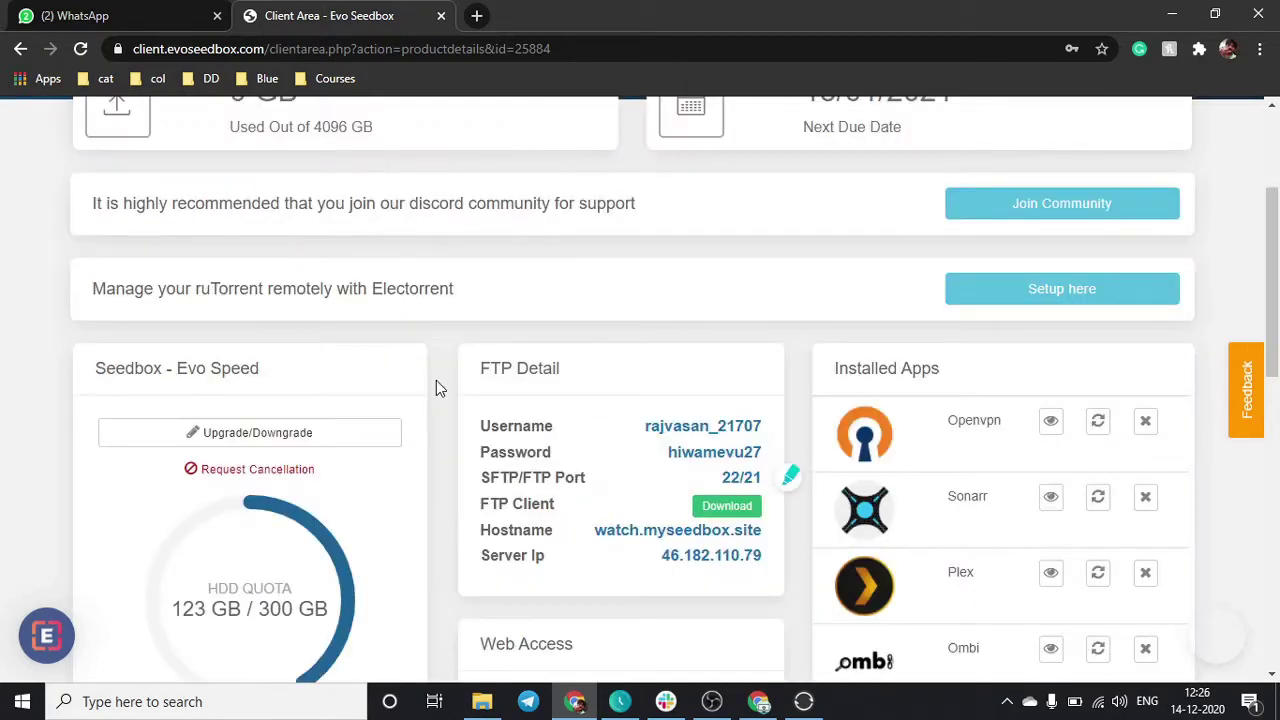
scroll(437, 386, "up", 2)
scroll(437, 386, "down", 6)
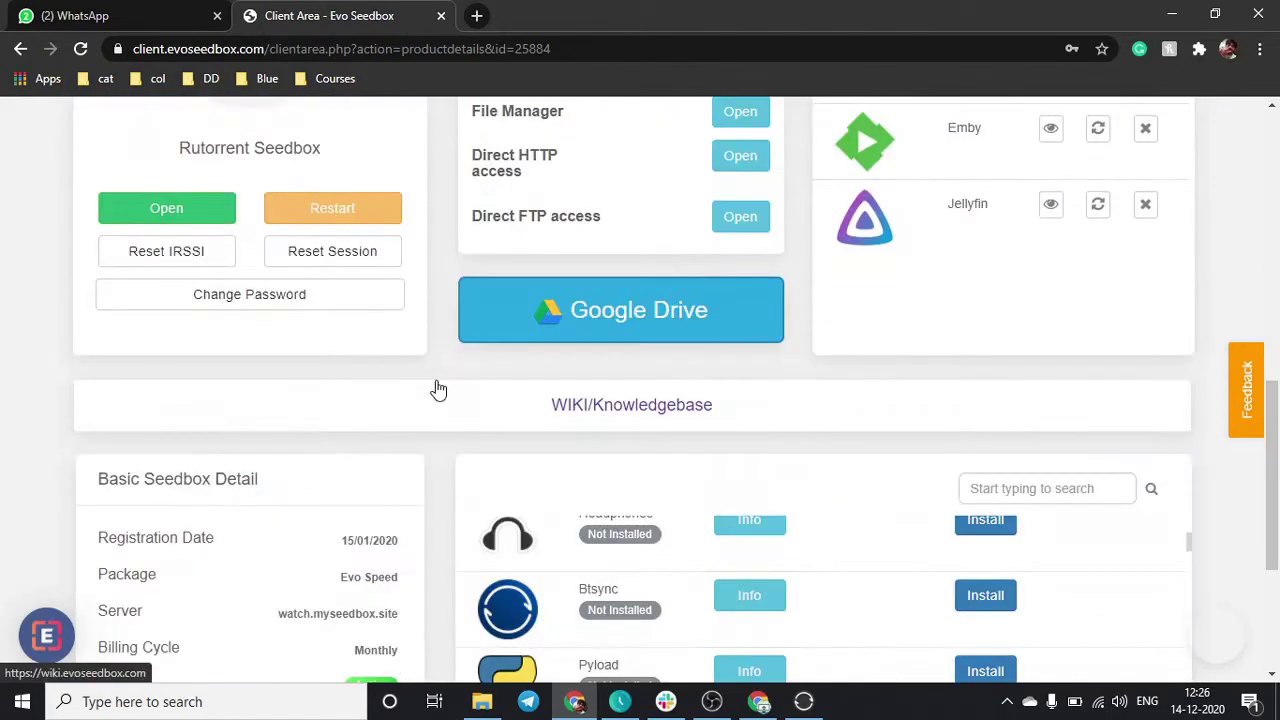
scroll(437, 389, "down", 1)
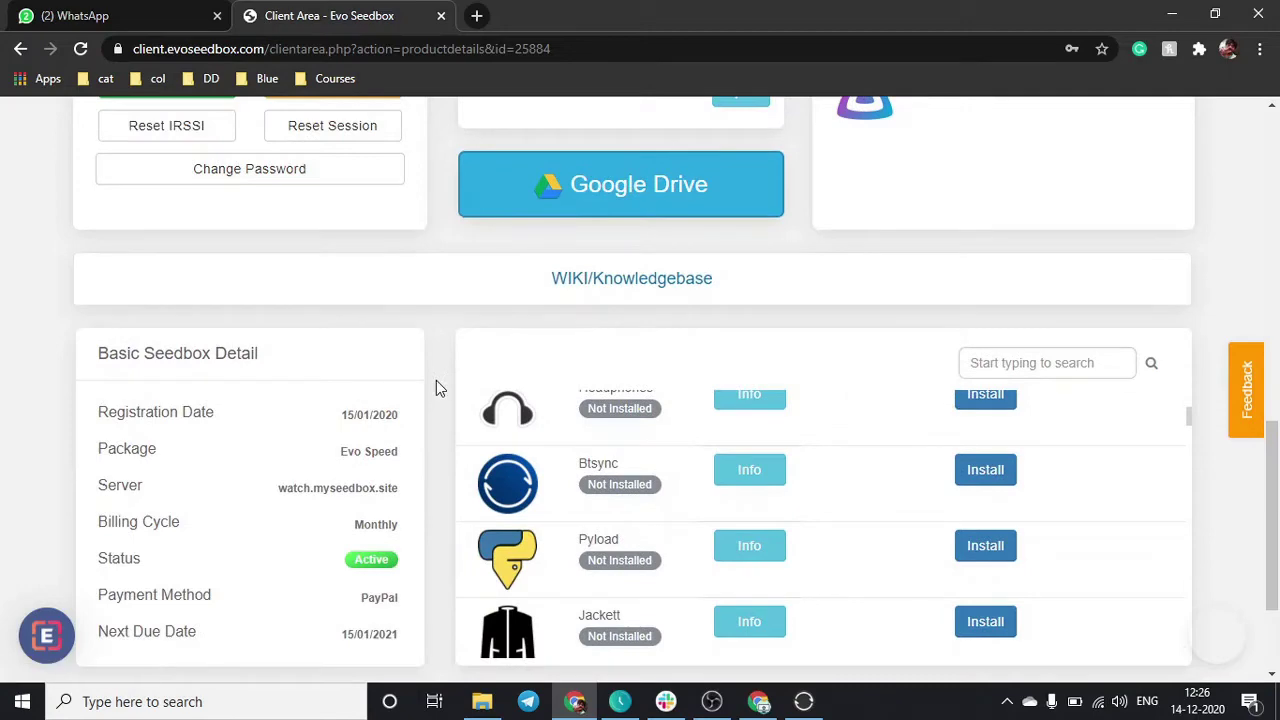
scroll(436, 388, "down", 1)
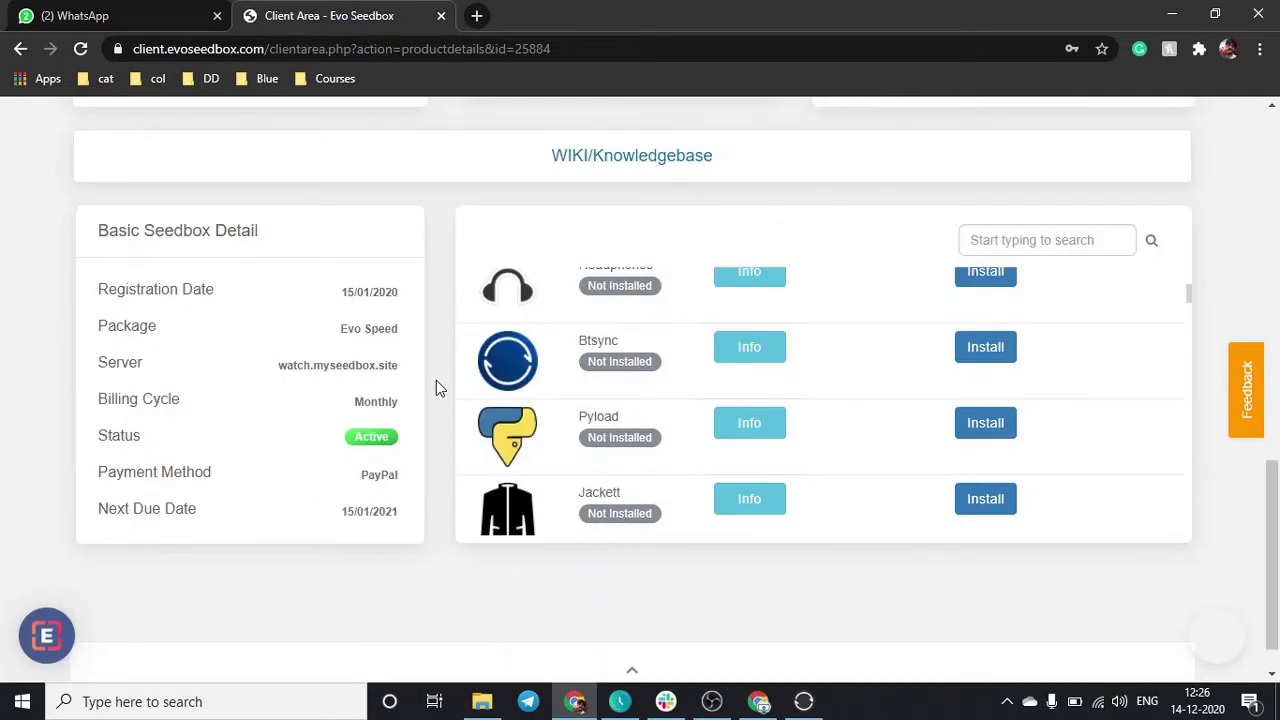
scroll(436, 388, "up", 3)
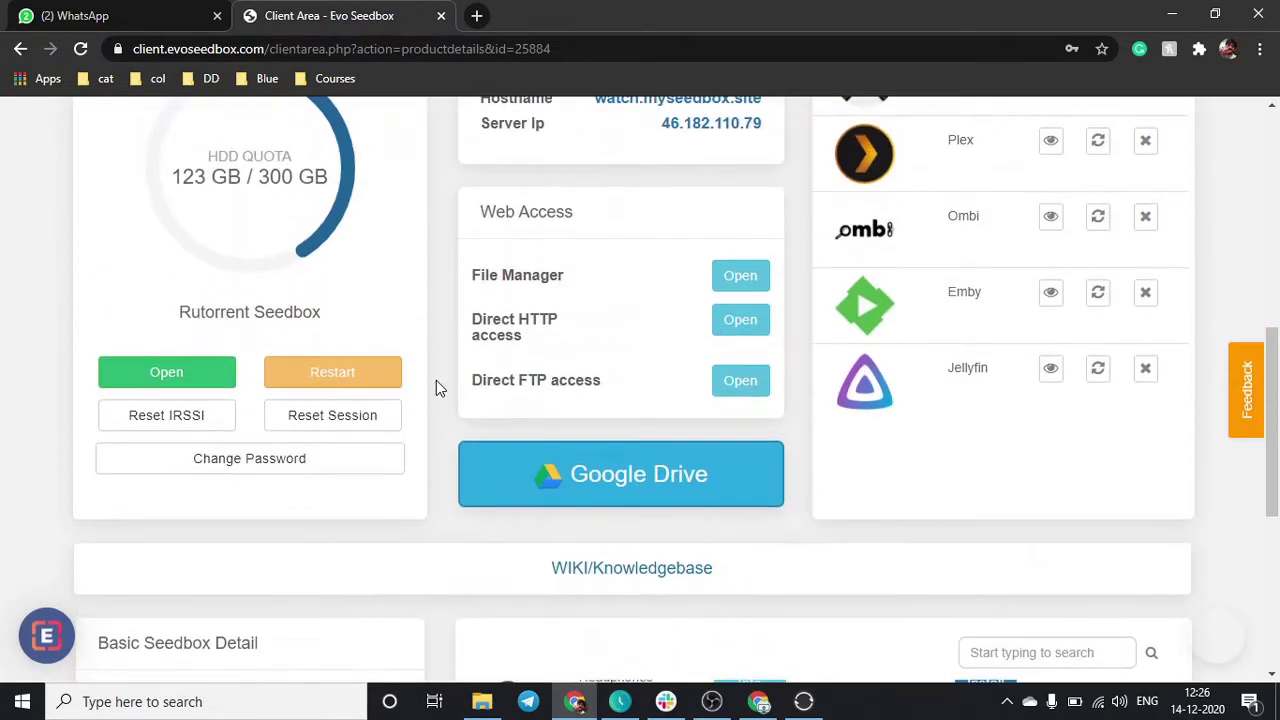
scroll(436, 388, "down", 1)
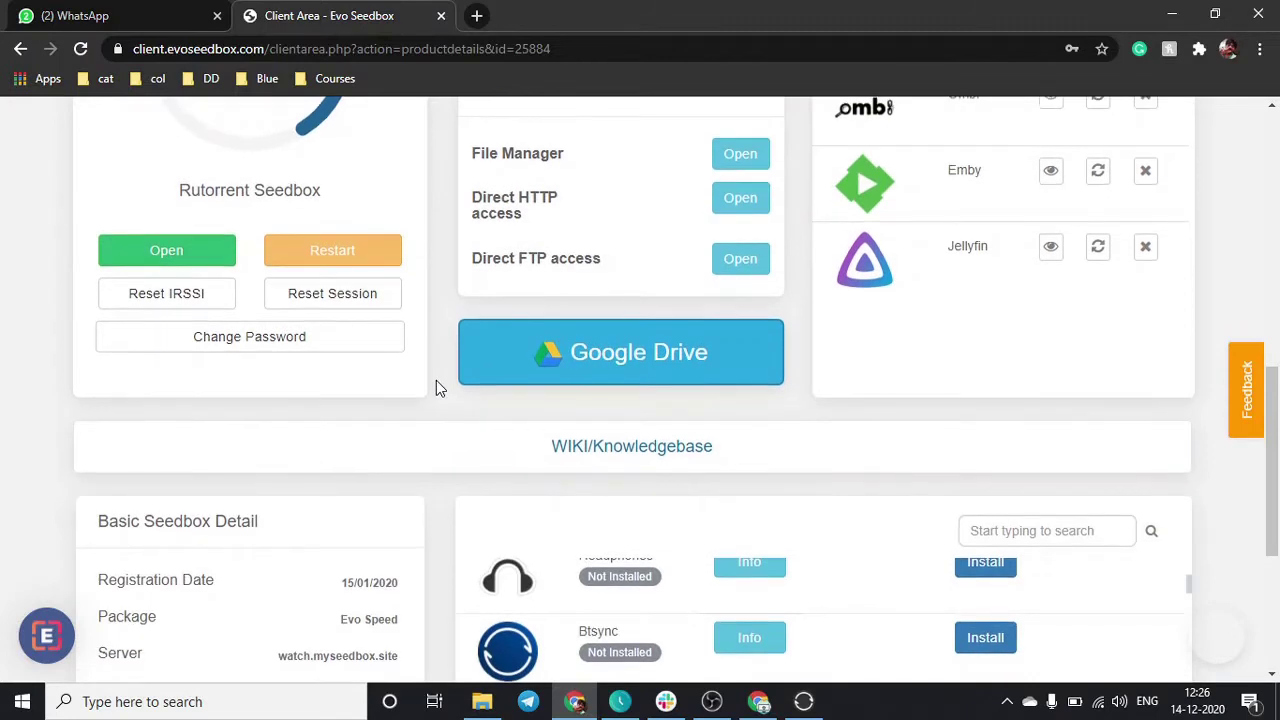
- Install Btsync from the seedbox's app list and briefly view the desktop Sync Home app during the installation
scroll(436, 388, "down", 2)
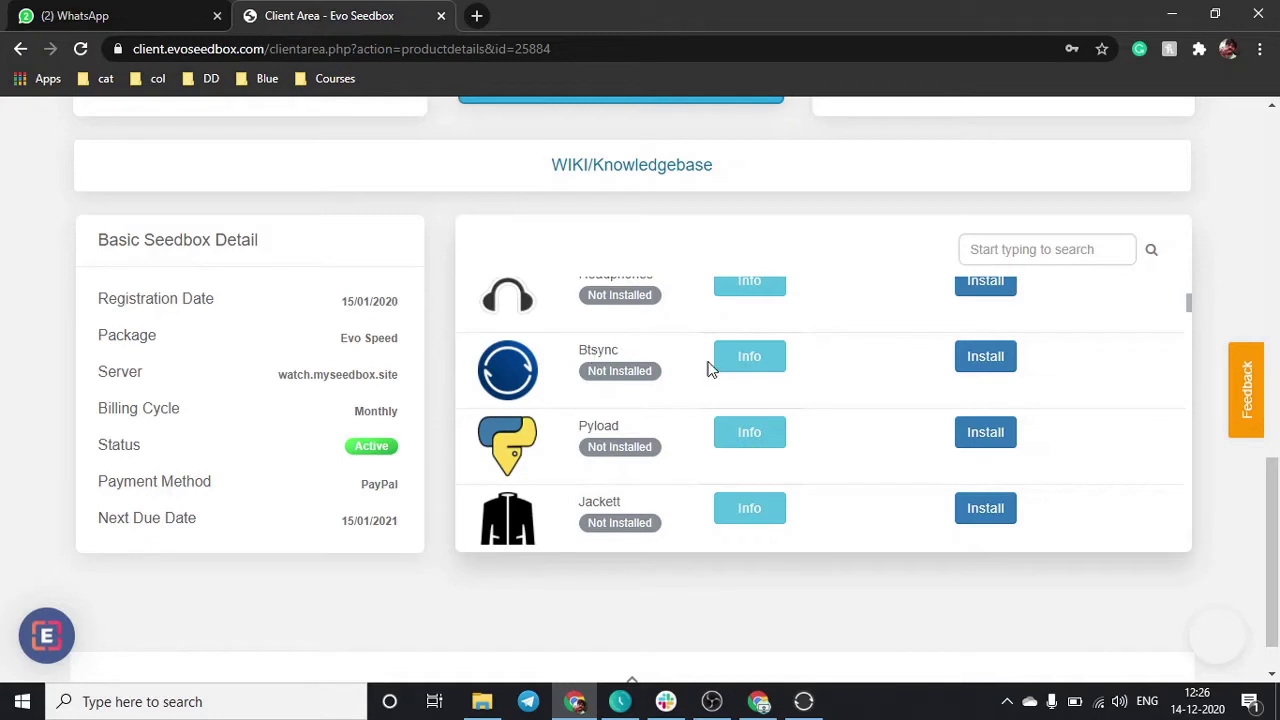
left_click(985, 358)
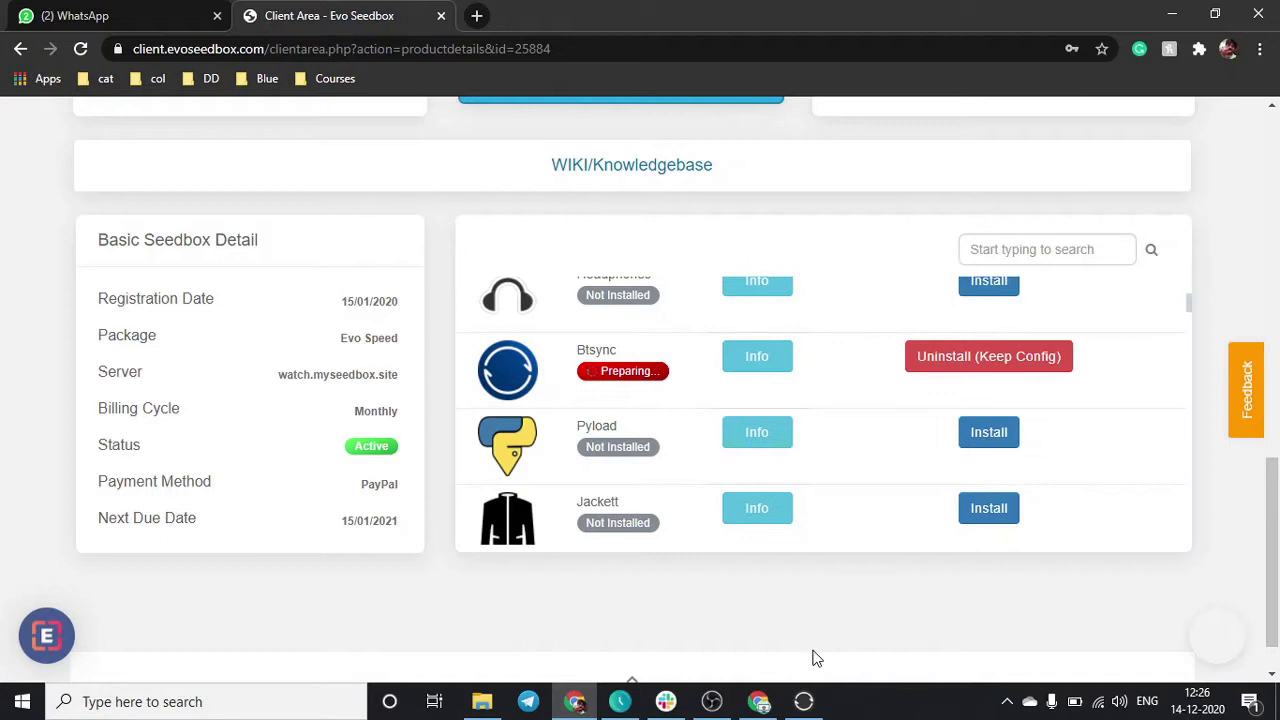
left_click(803, 701)
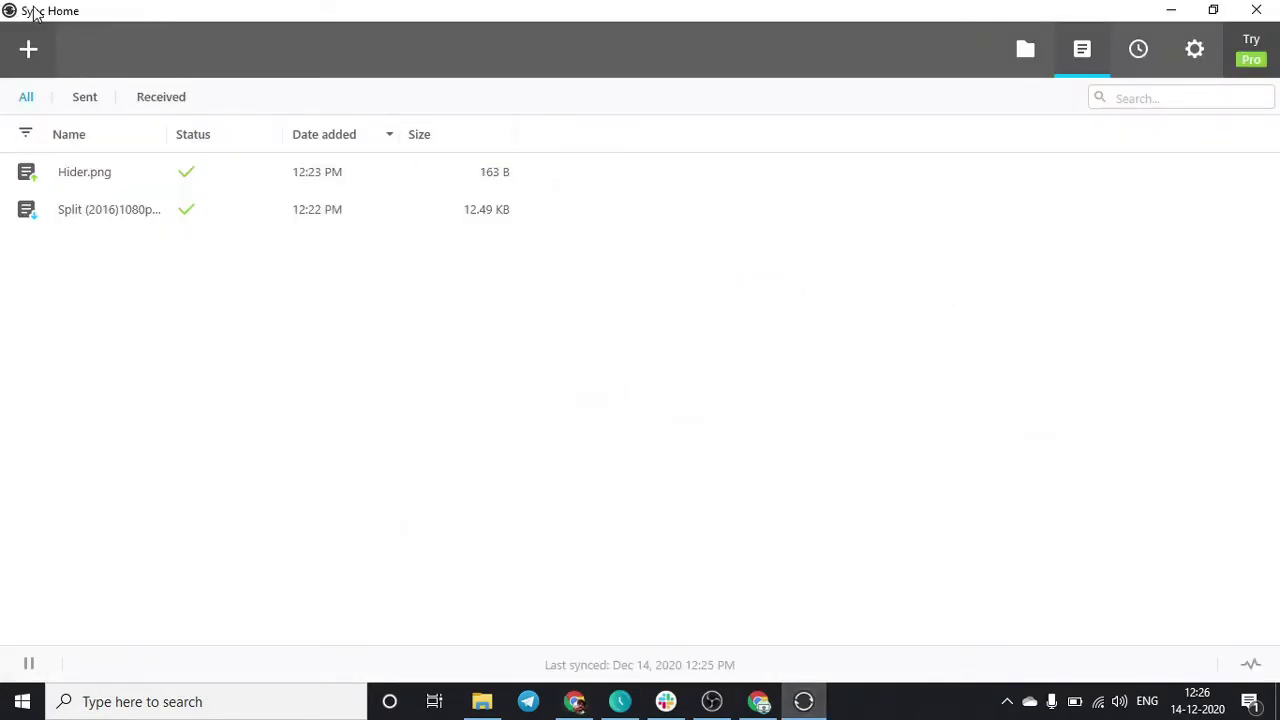
left_click(1172, 9)
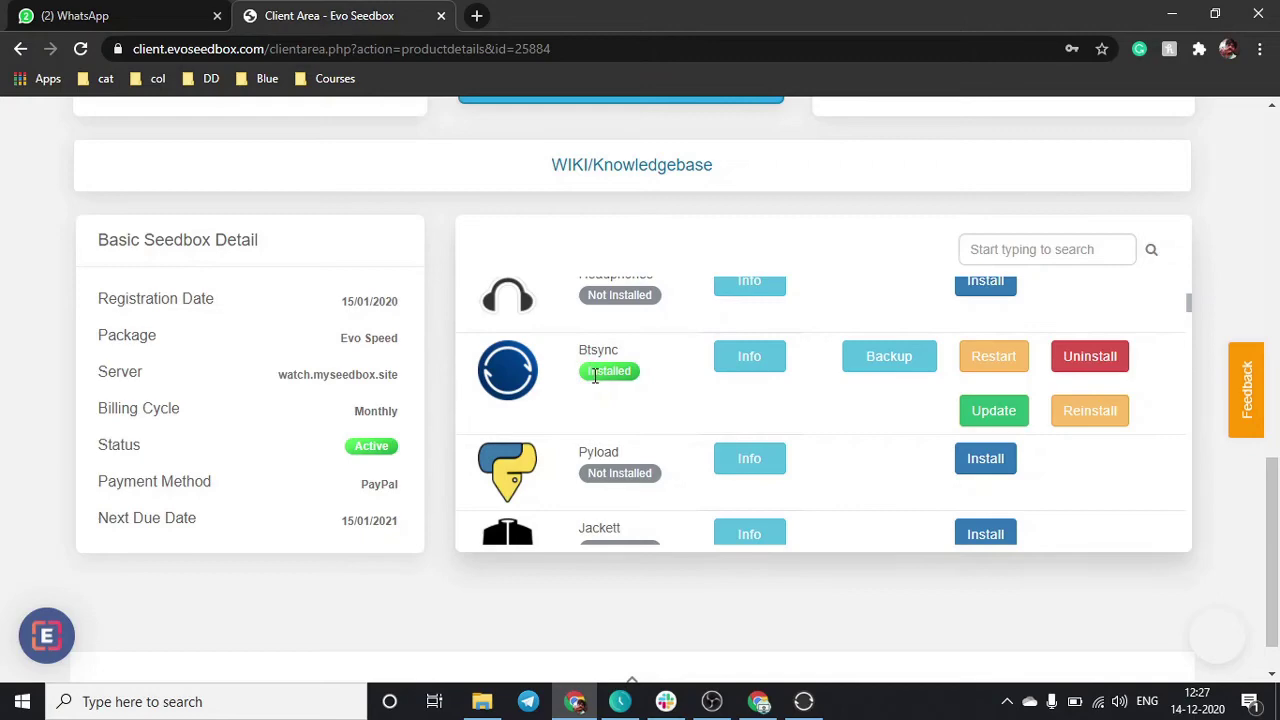
- Open Btsync's web interface and sign in with the FTP username and password from the seedbox's product page
scroll(431, 297, "up", 6)
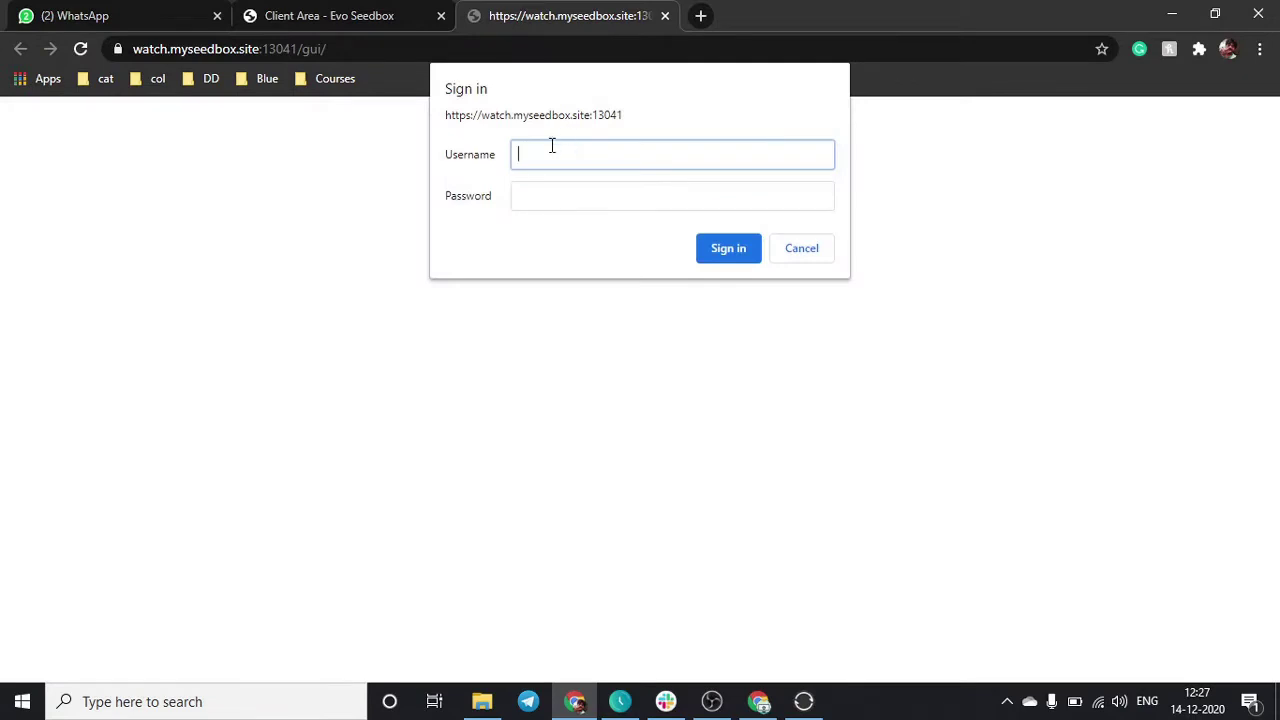
left_click(310, 12)
double_click(700, 206)
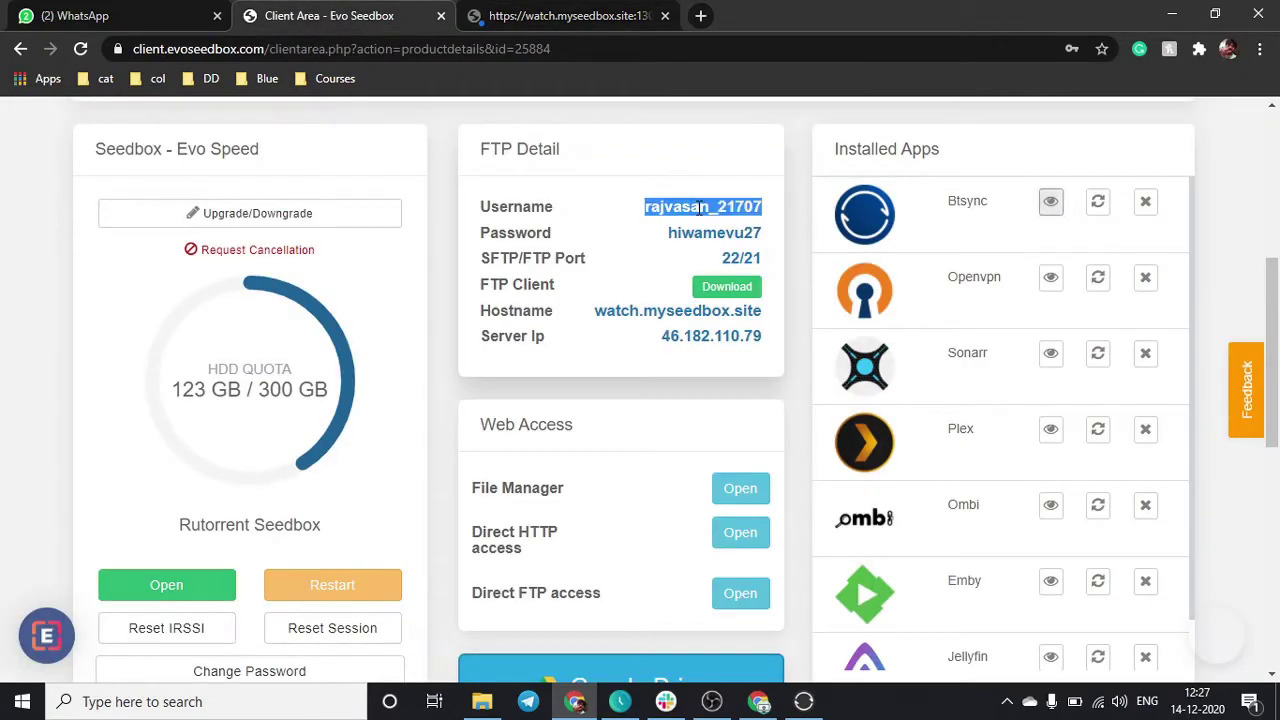
key("ctrl+c")
left_click(560, 15)
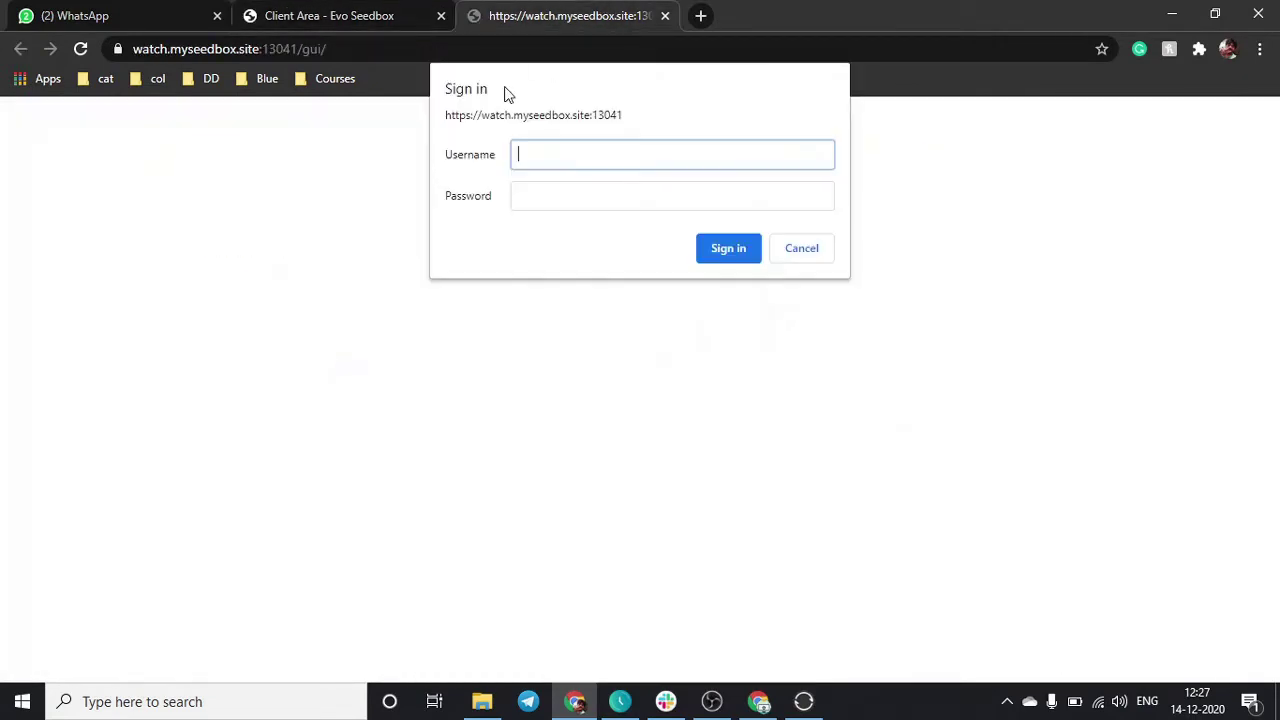
key("ctrl+v")
left_click(699, 242)
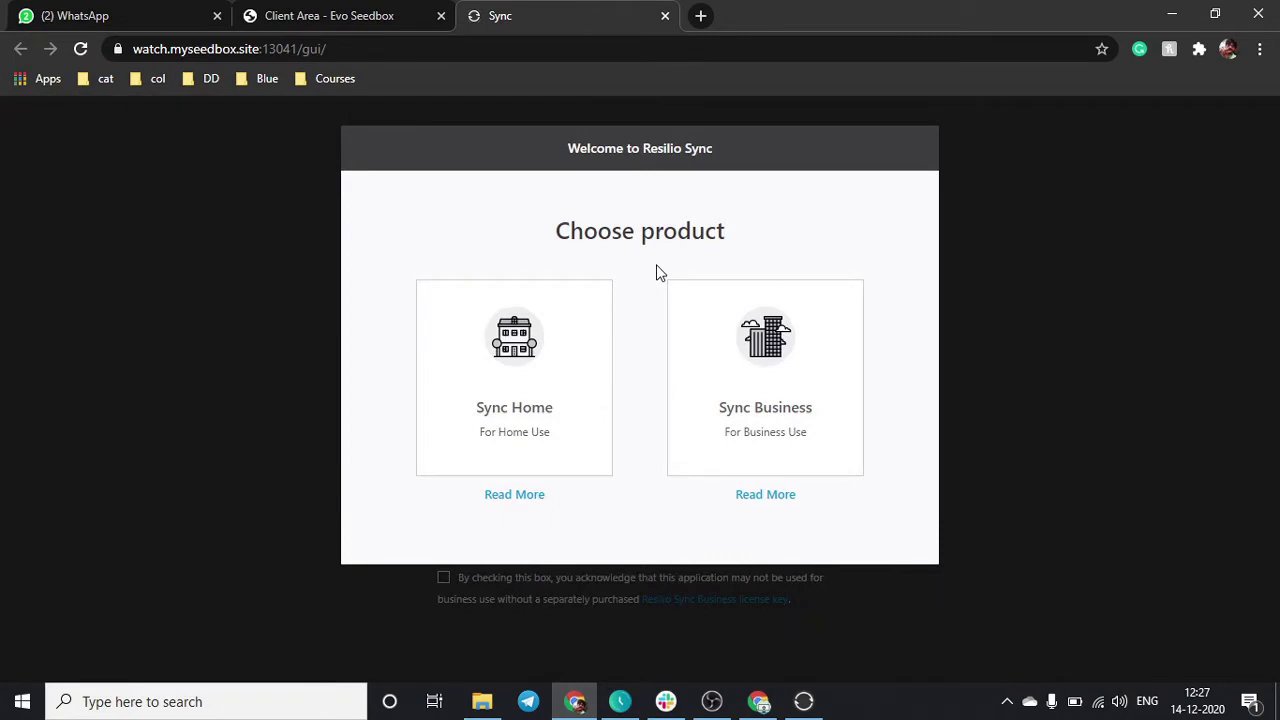
- Choose Sync Home, set the display name to my evoseedbox, accept both agreements and finish the welcome setup
left_click(522, 397)
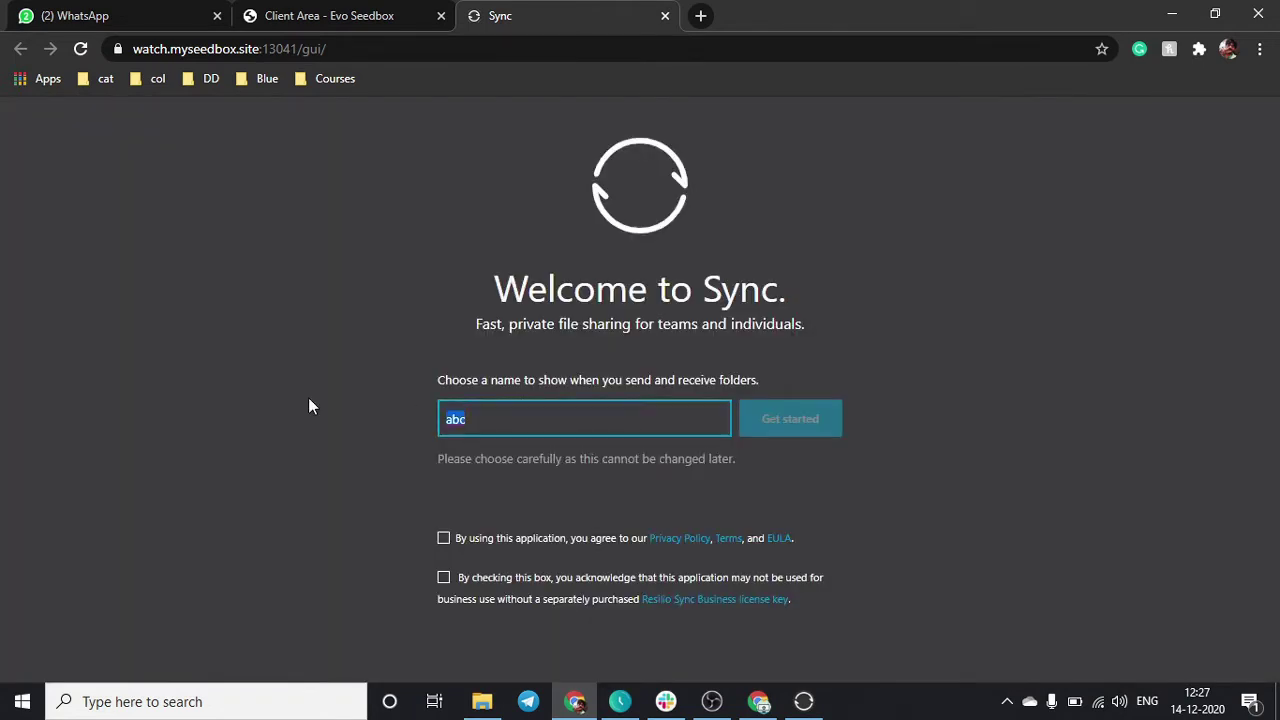
type("my evoseedbox")
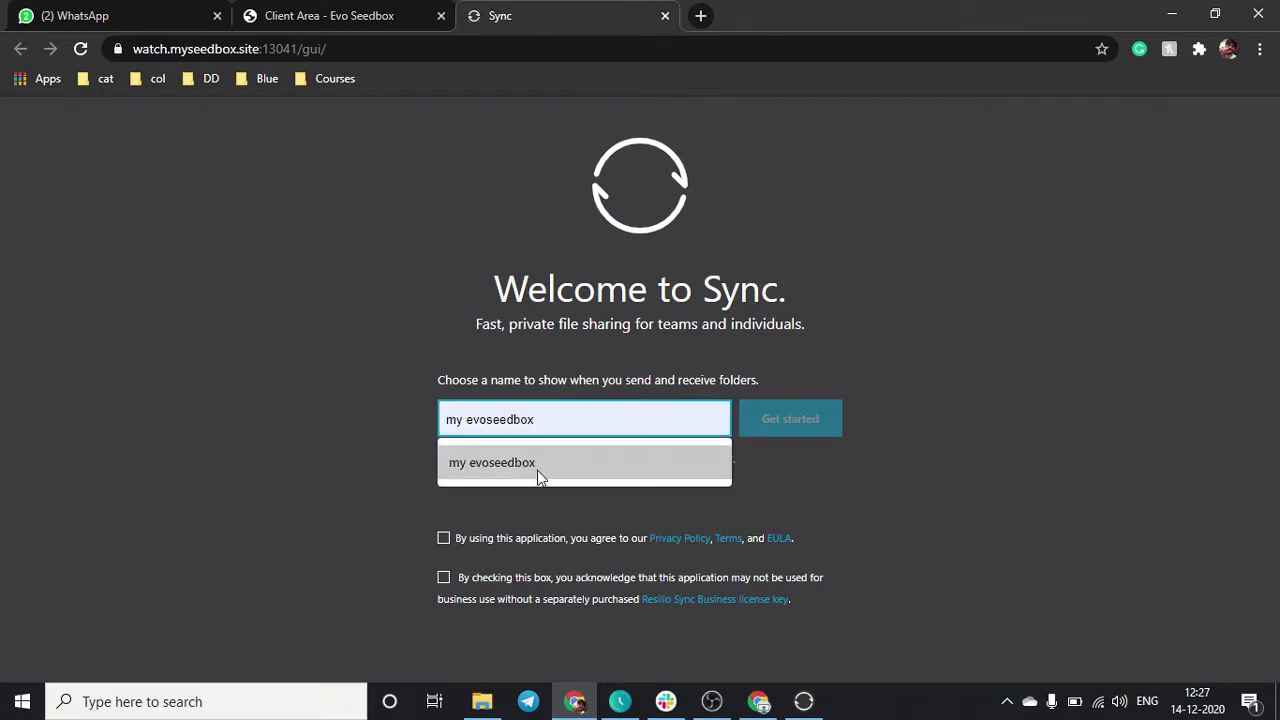
left_click(537, 463)
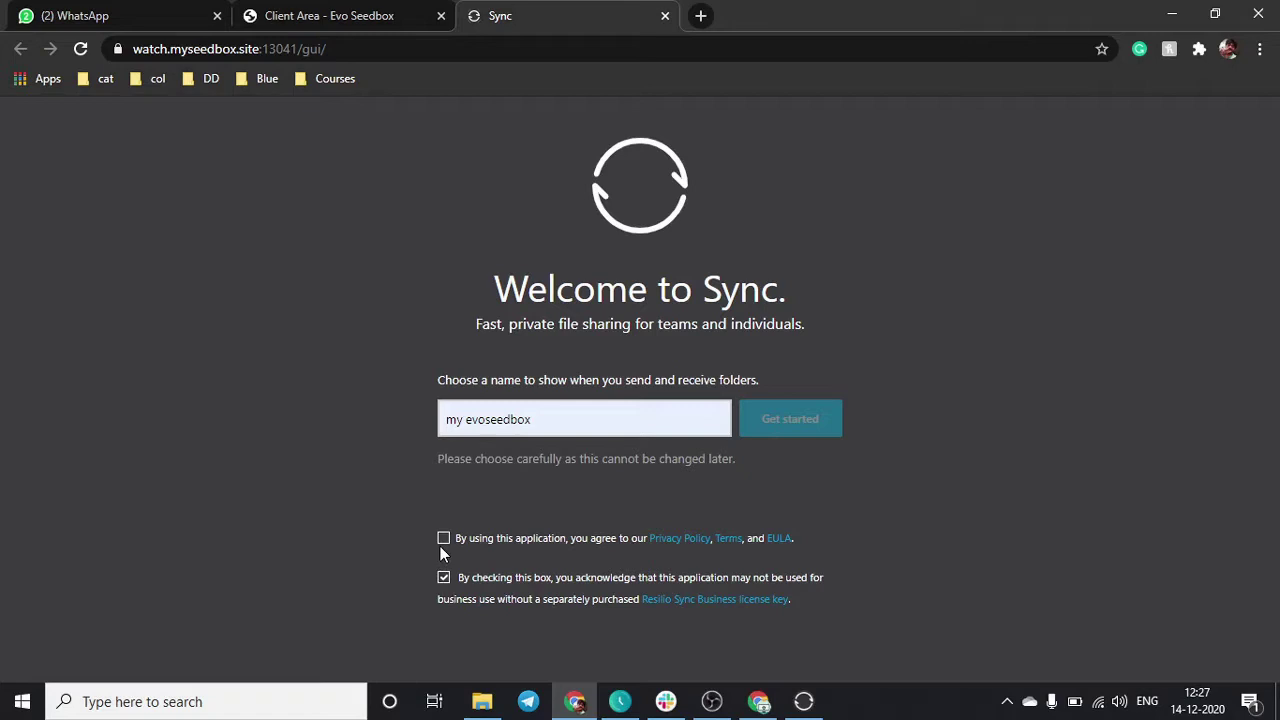
left_click(443, 539)
left_click(797, 430)
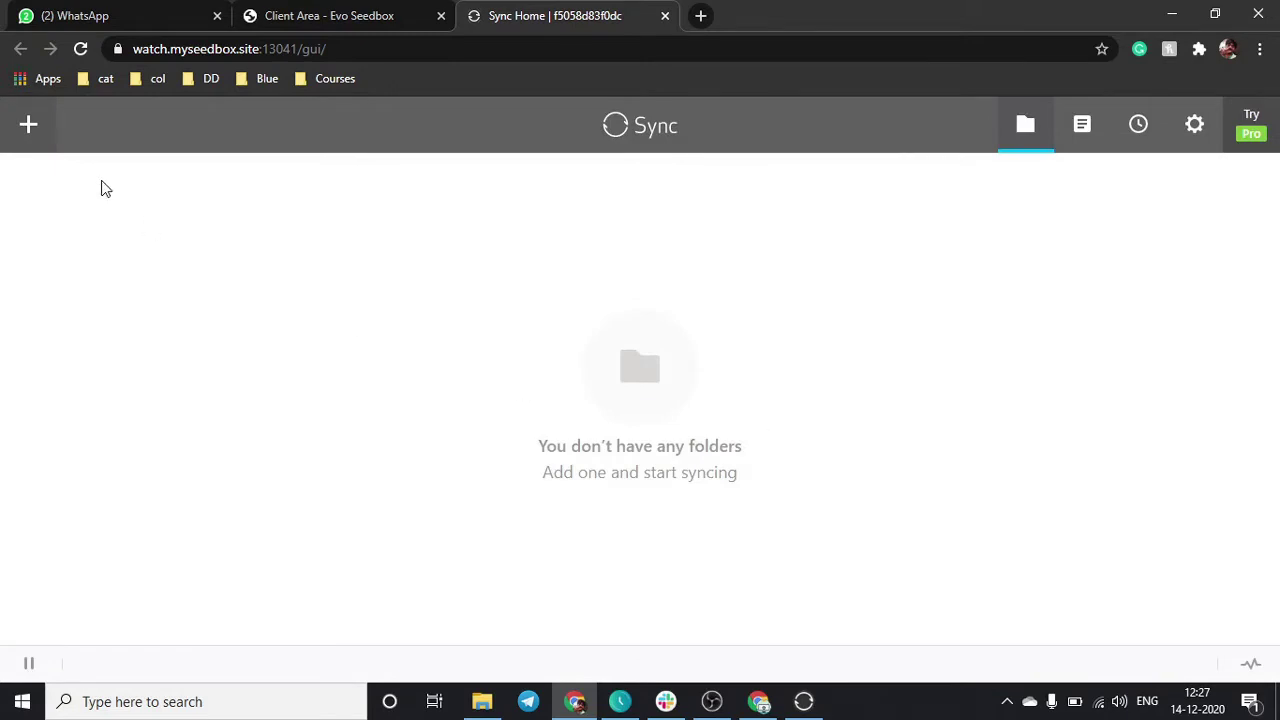
left_click(26, 124)
left_click(172, 452)
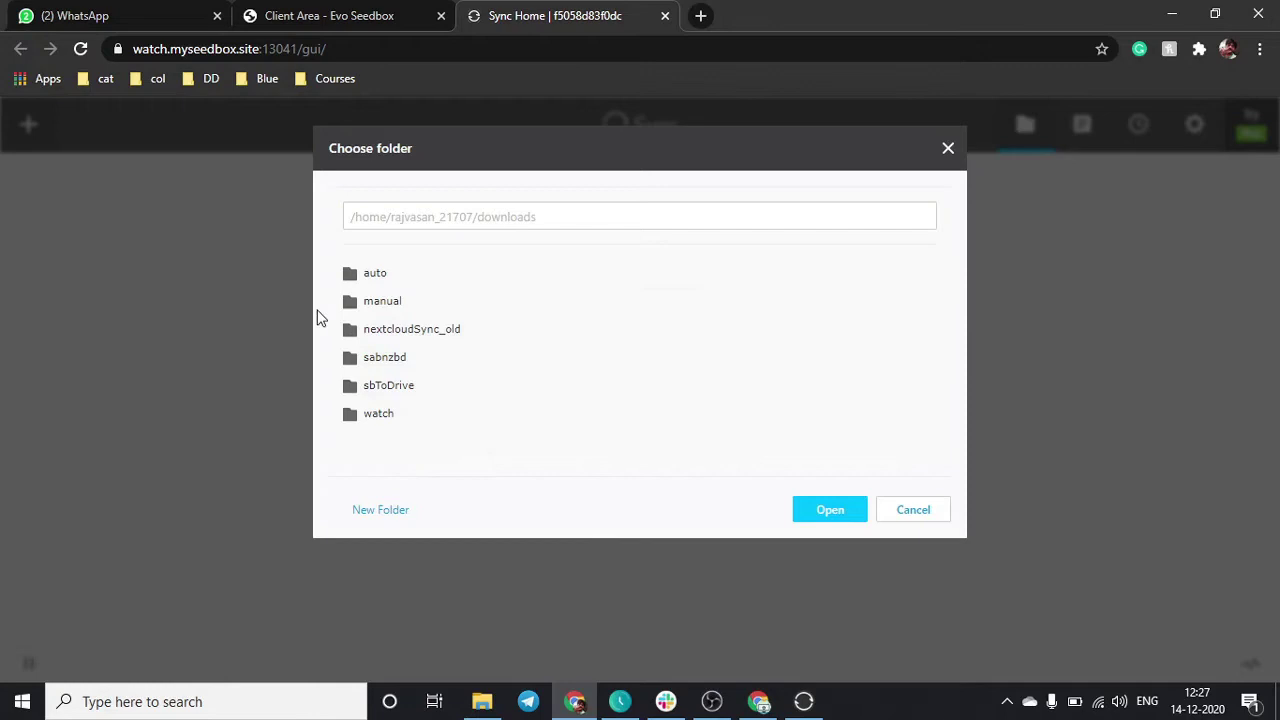
left_click(347, 214)
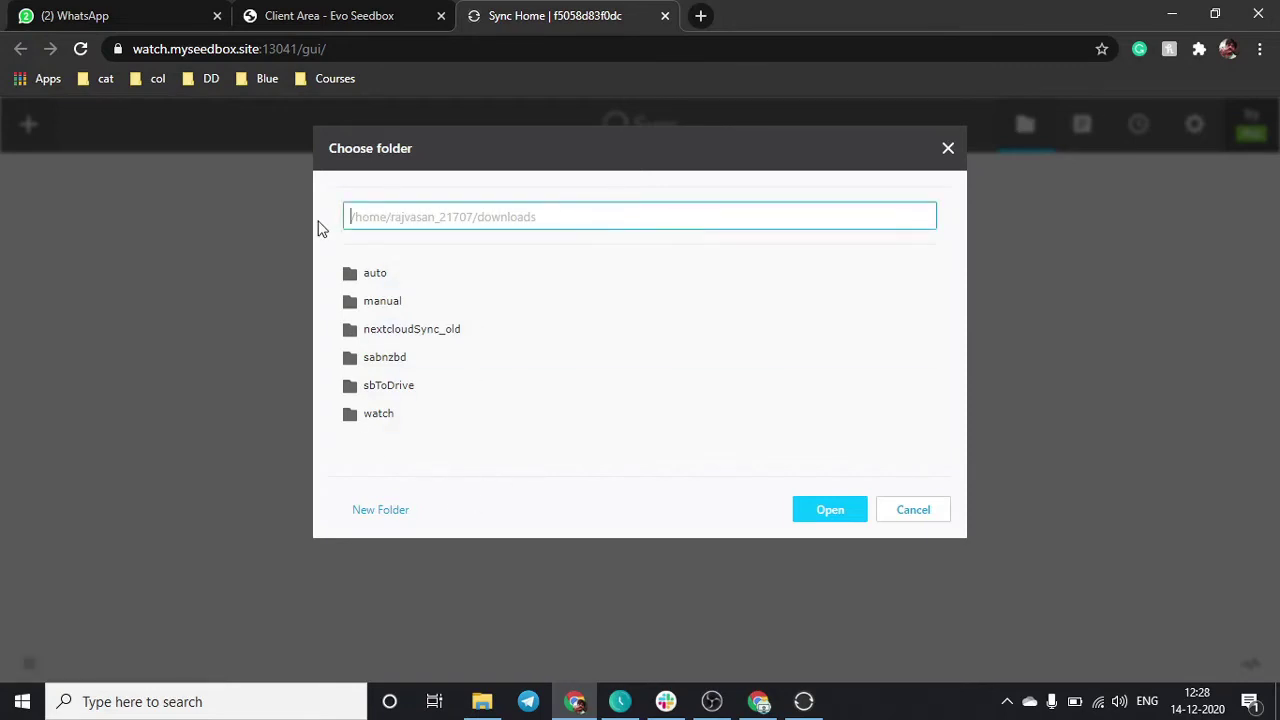
left_click(403, 311)
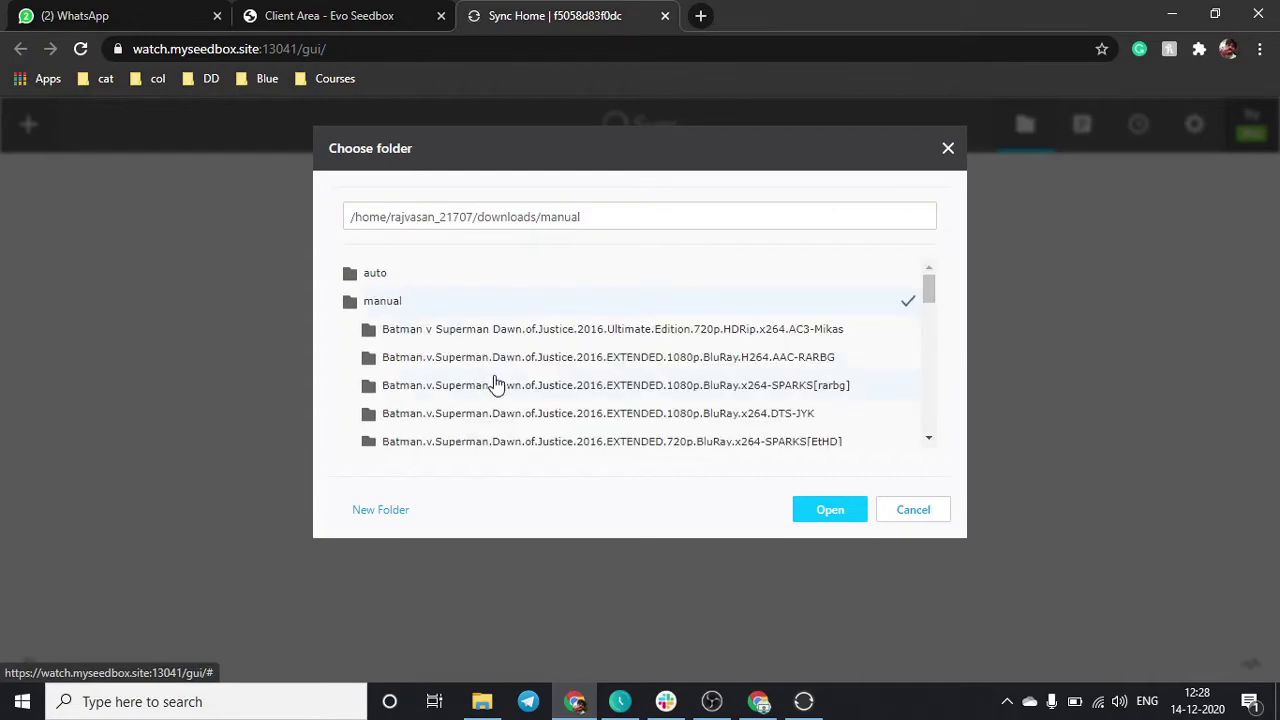
scroll(491, 430, "down", 5)
scroll(485, 353, "down", 10)
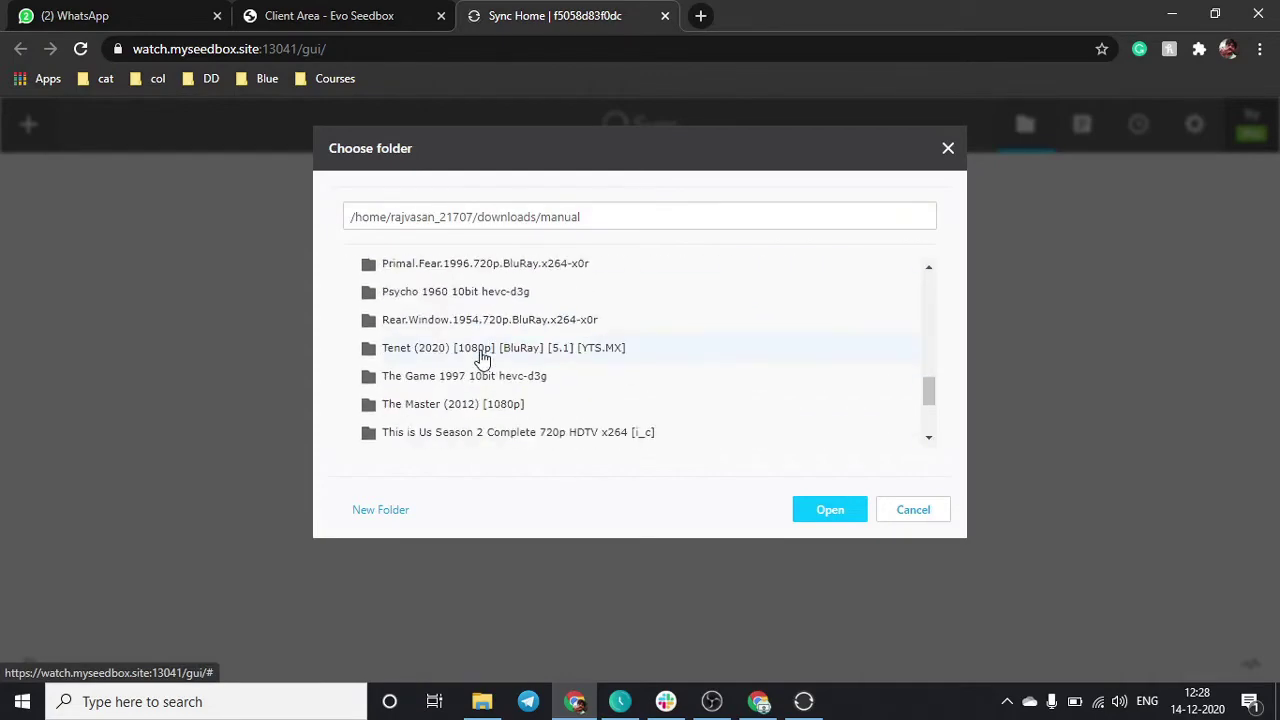
left_click(923, 514)
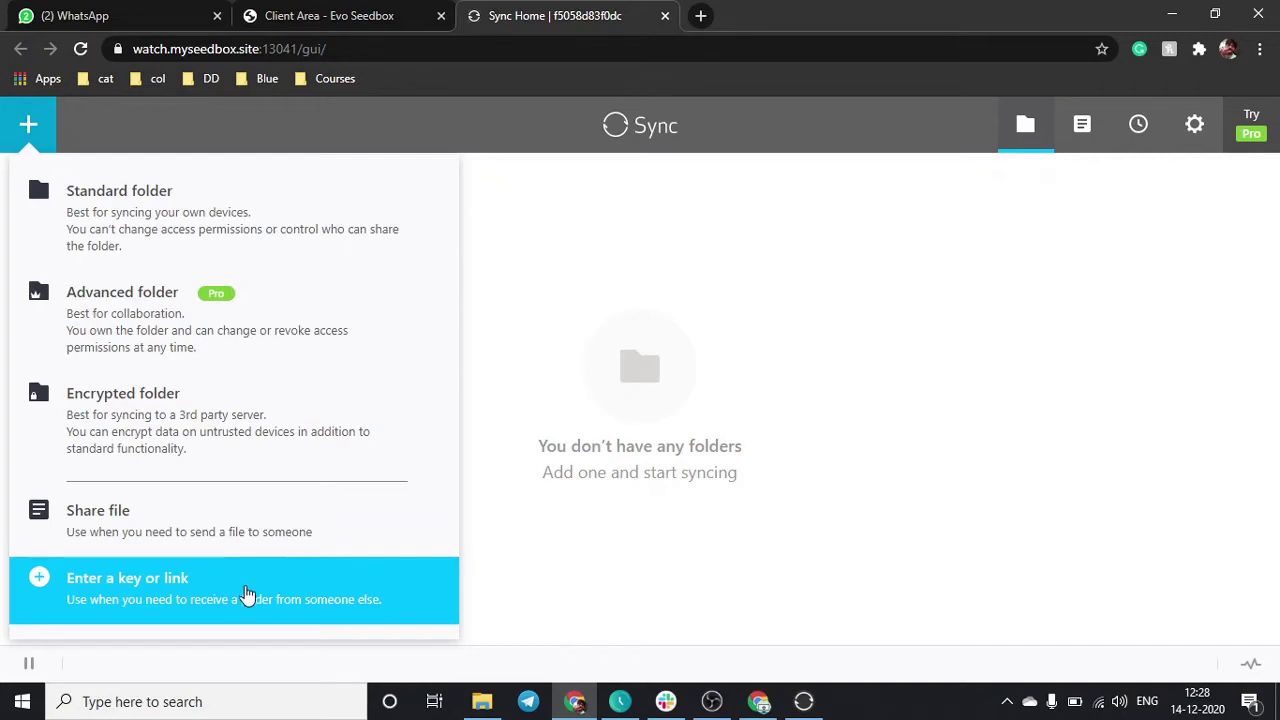
left_click(247, 594)
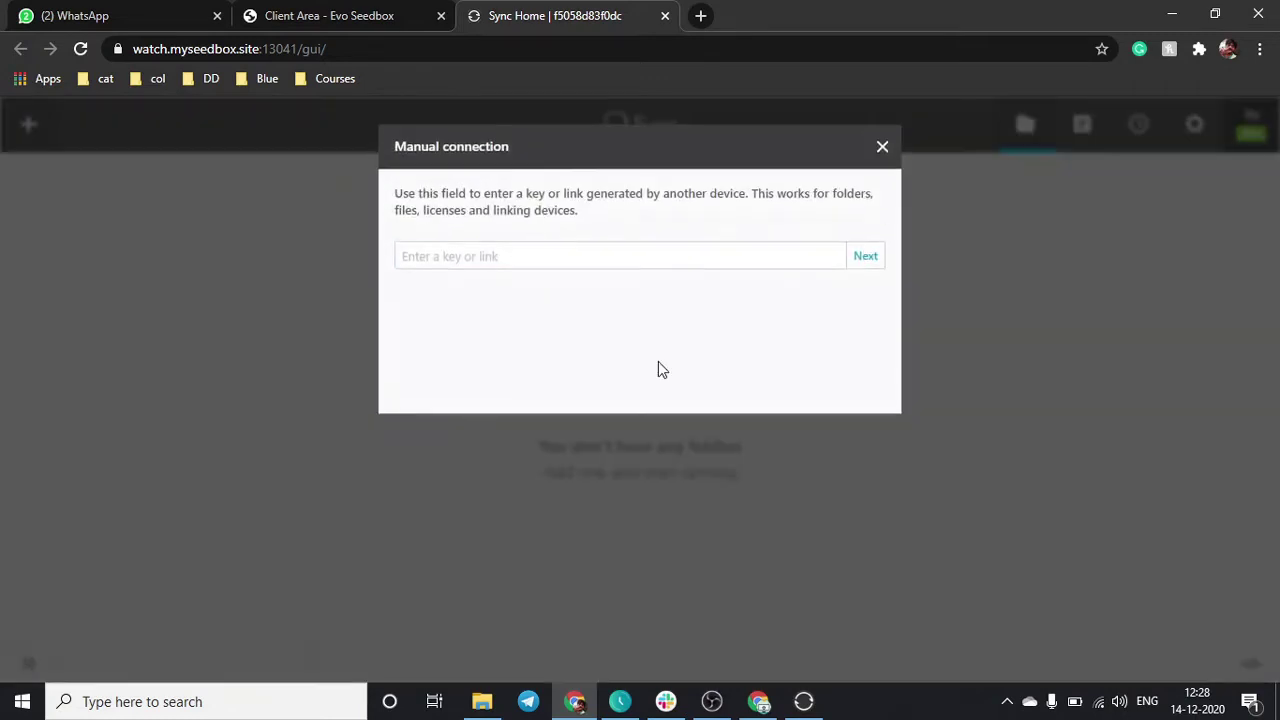
left_click(884, 150)
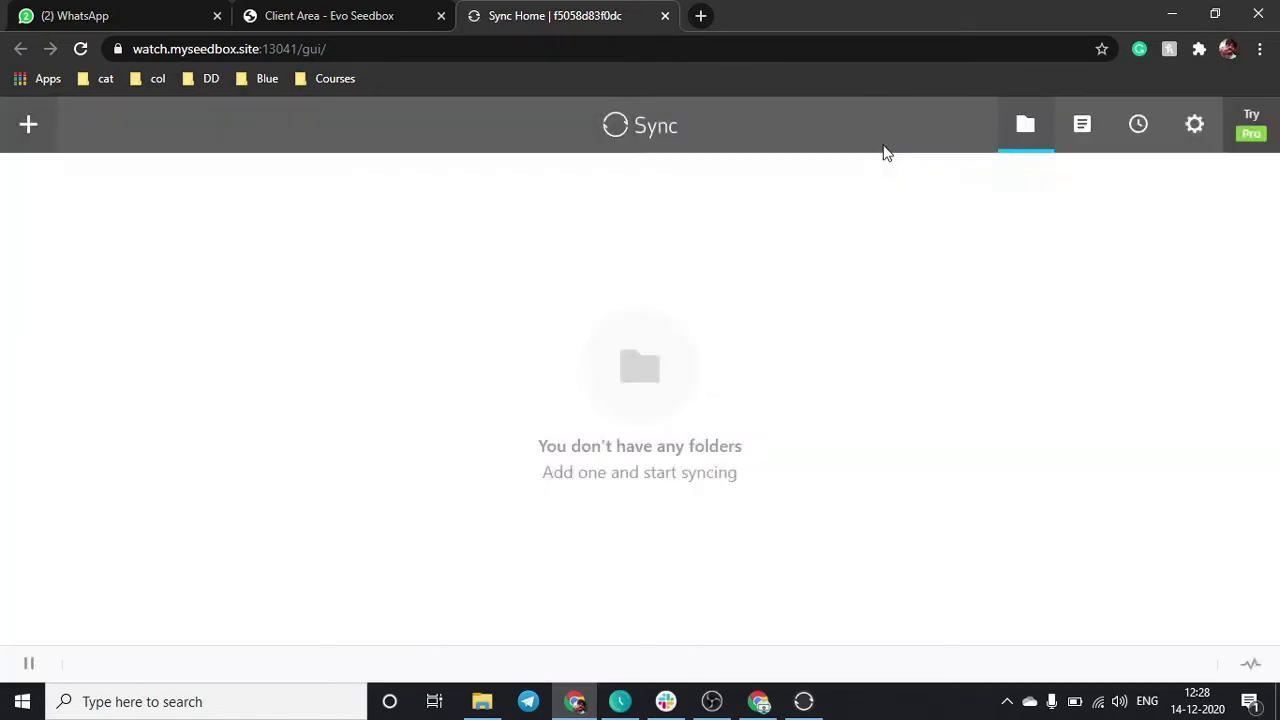
- Share the file "Kafka, Franz - Letters to Milena (Schocken, 2015).epub" from the Letters to Milena folder under downloads/manual/Kafka, Franz
left_click(20, 123)
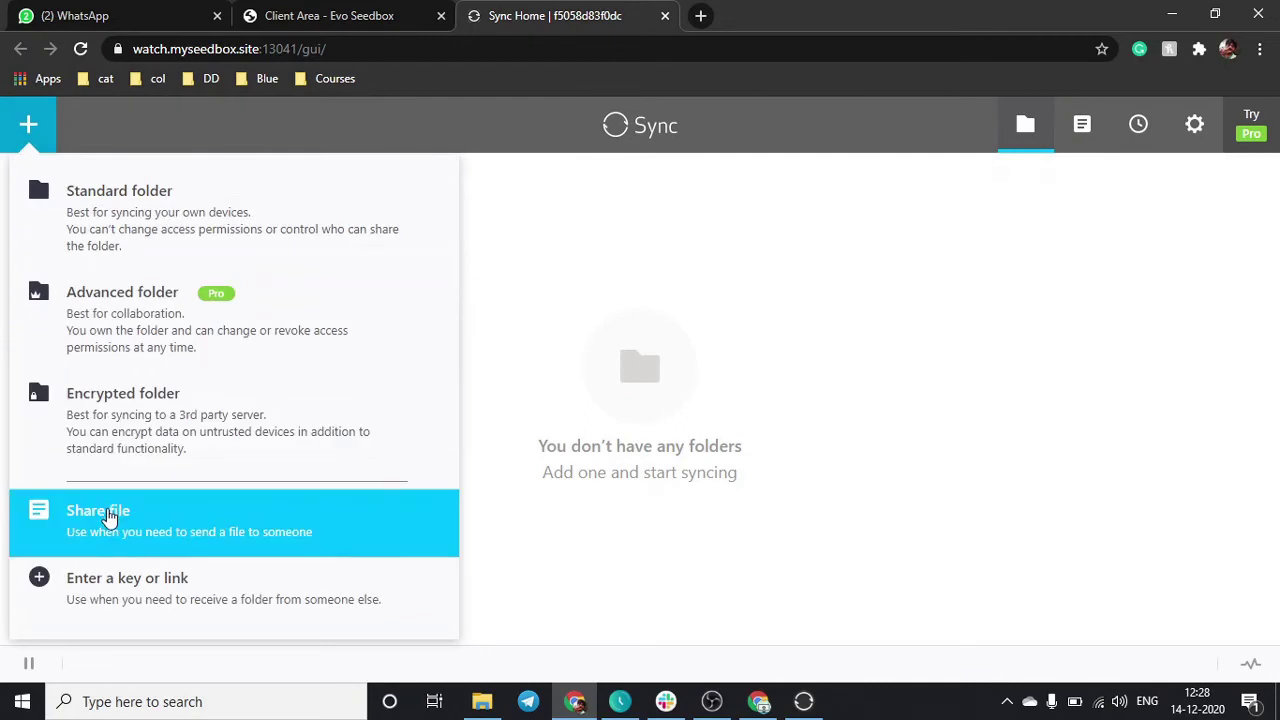
left_click(115, 512)
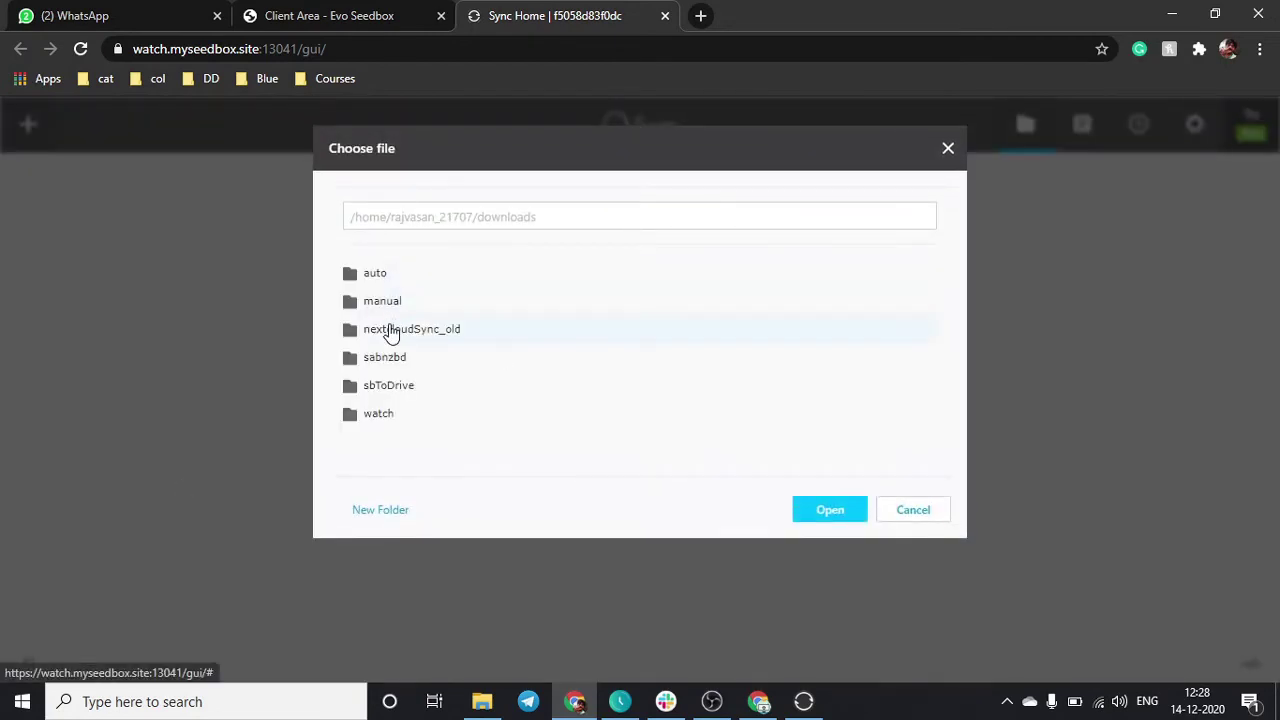
left_click(390, 331)
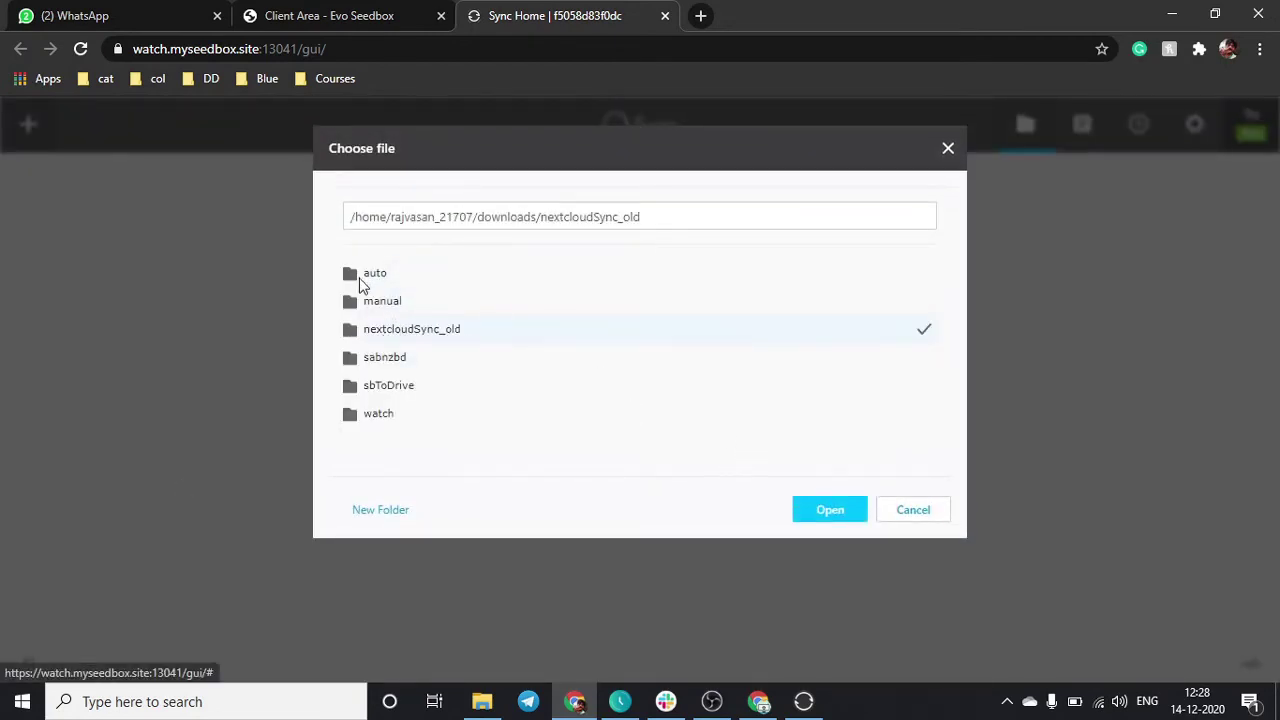
left_click(372, 304)
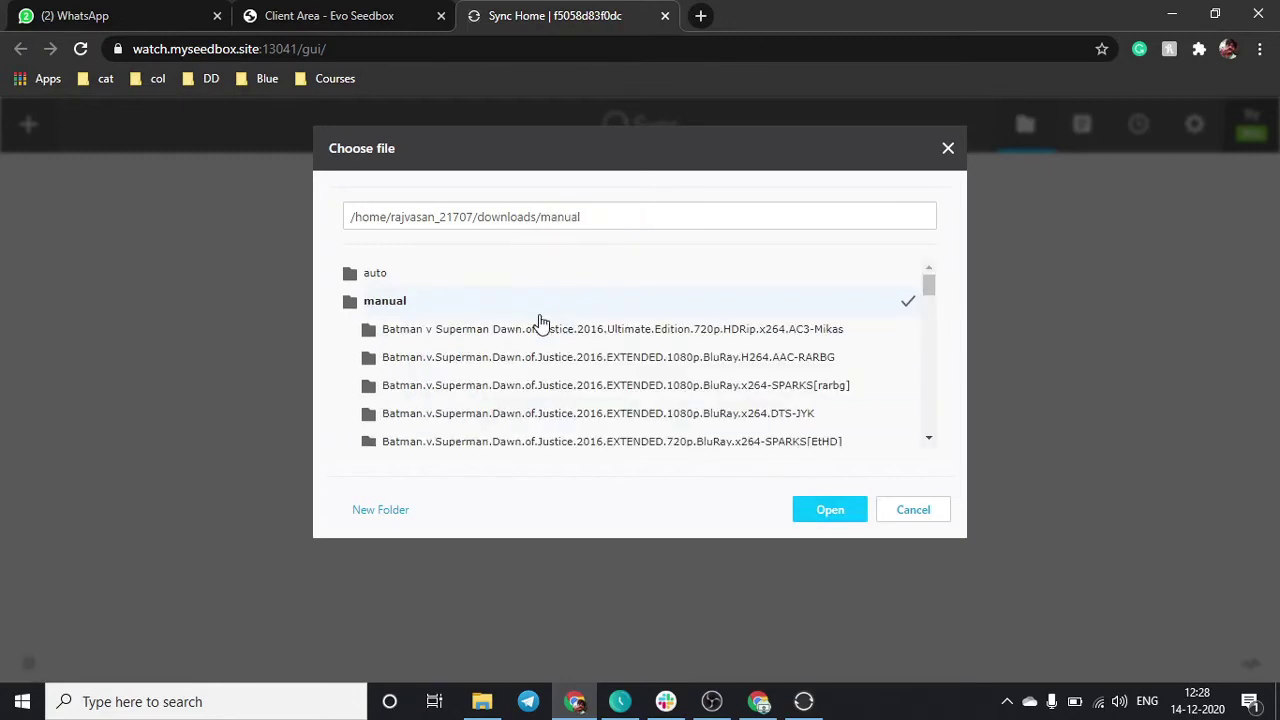
scroll(540, 323, "down", 5)
scroll(537, 323, "up", 1)
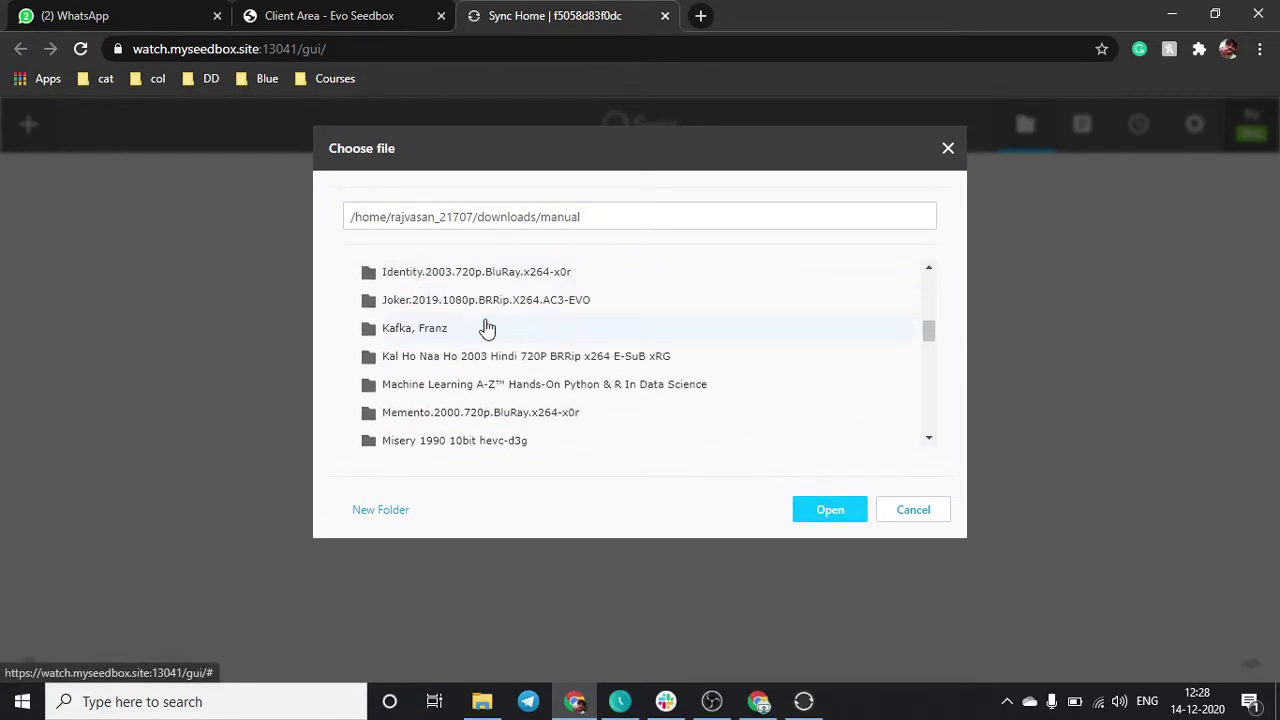
left_click(486, 328)
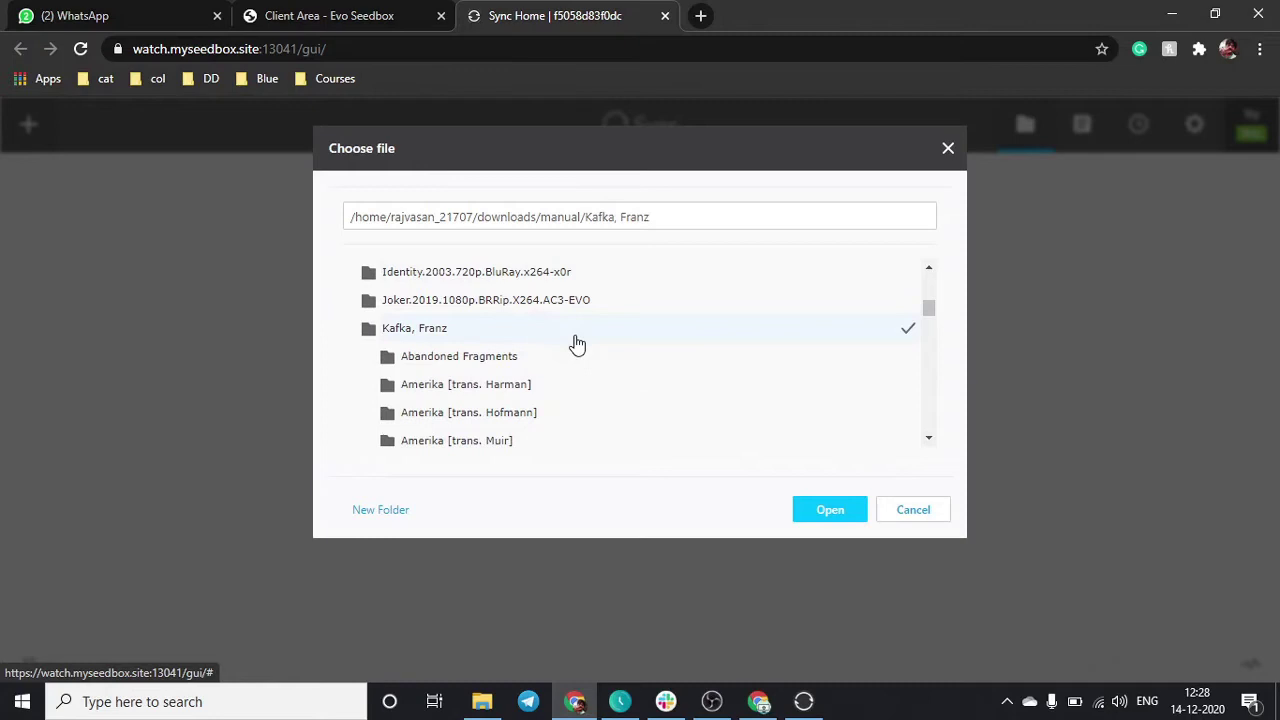
scroll(571, 343, "down", 6)
left_click(537, 336)
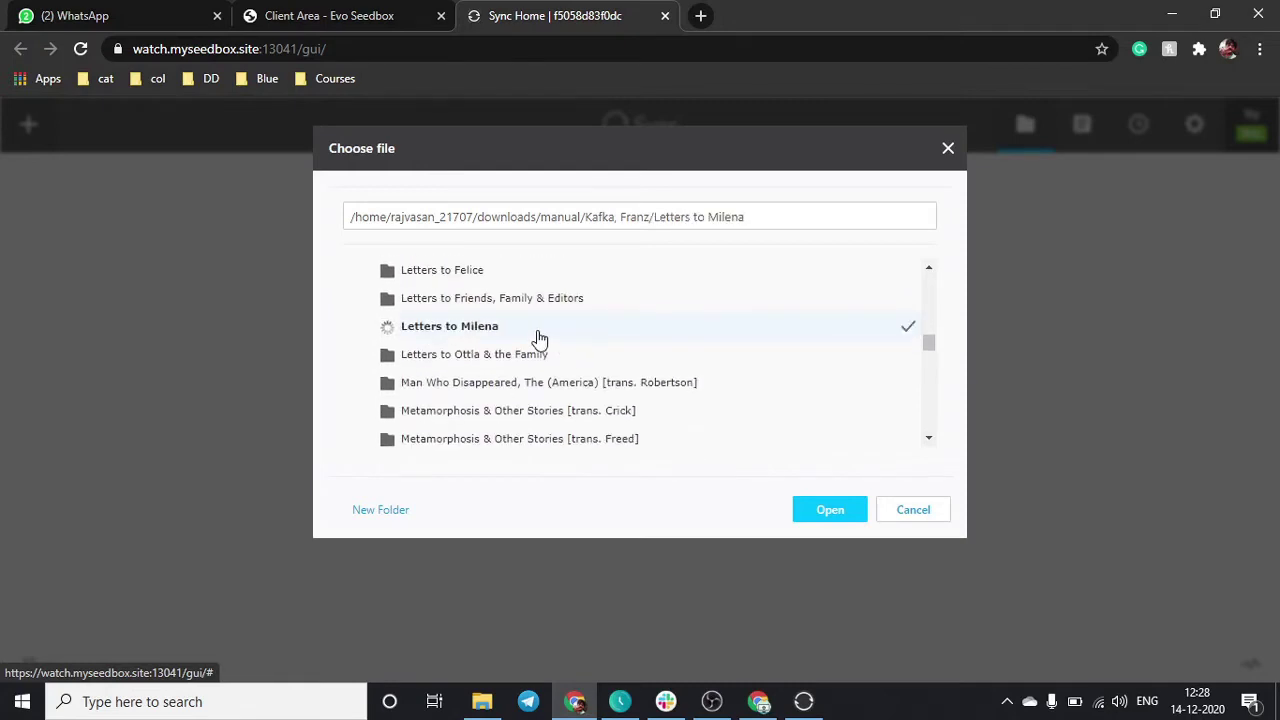
scroll(537, 338, "down", 1)
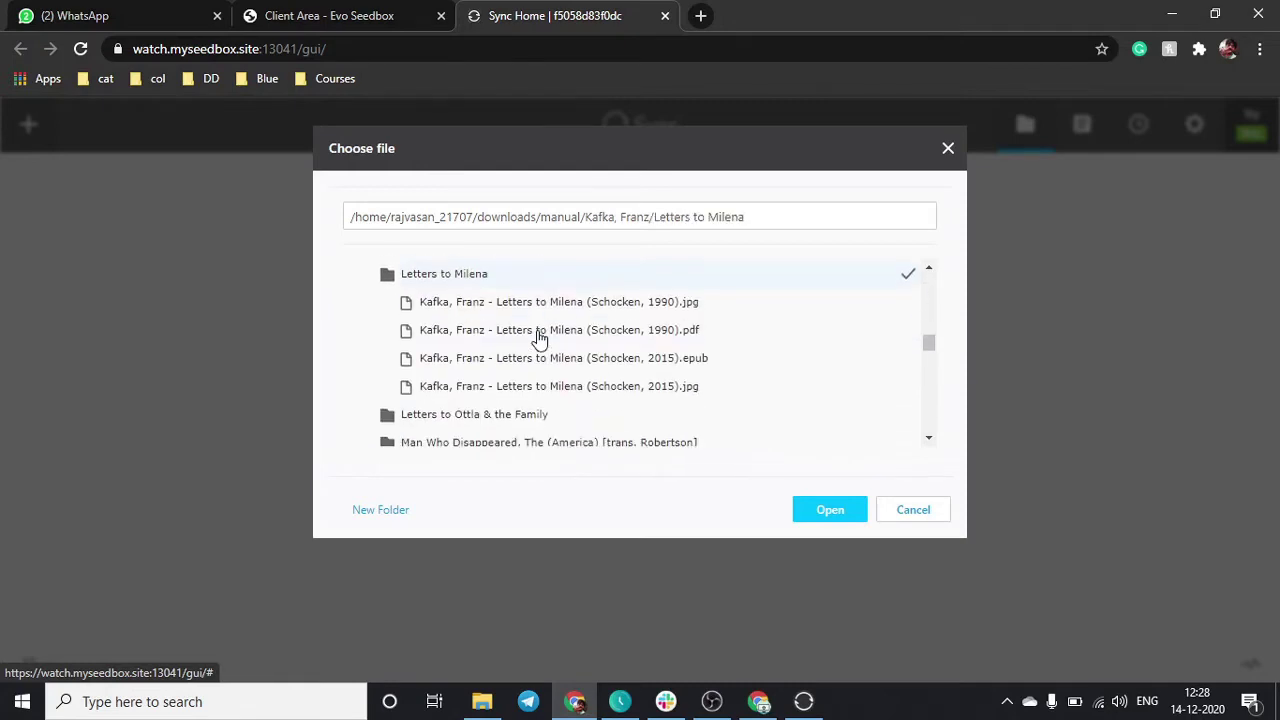
left_click(641, 367)
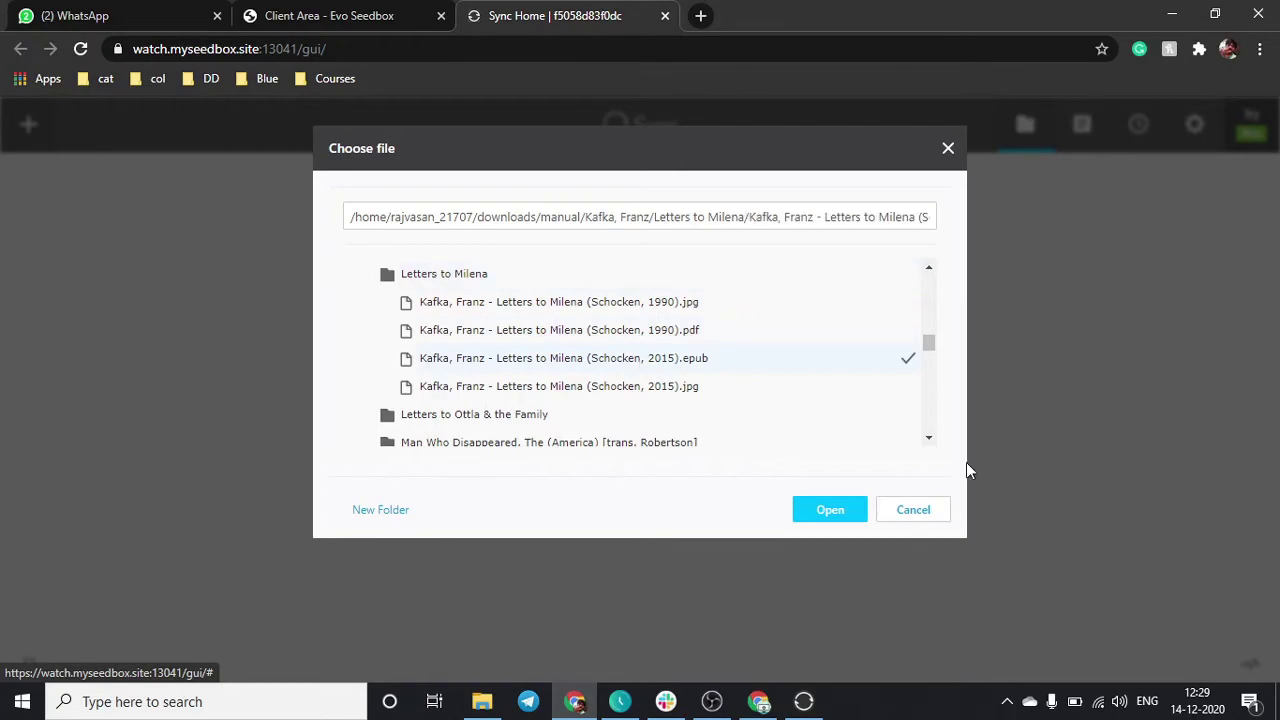
left_click(843, 512)
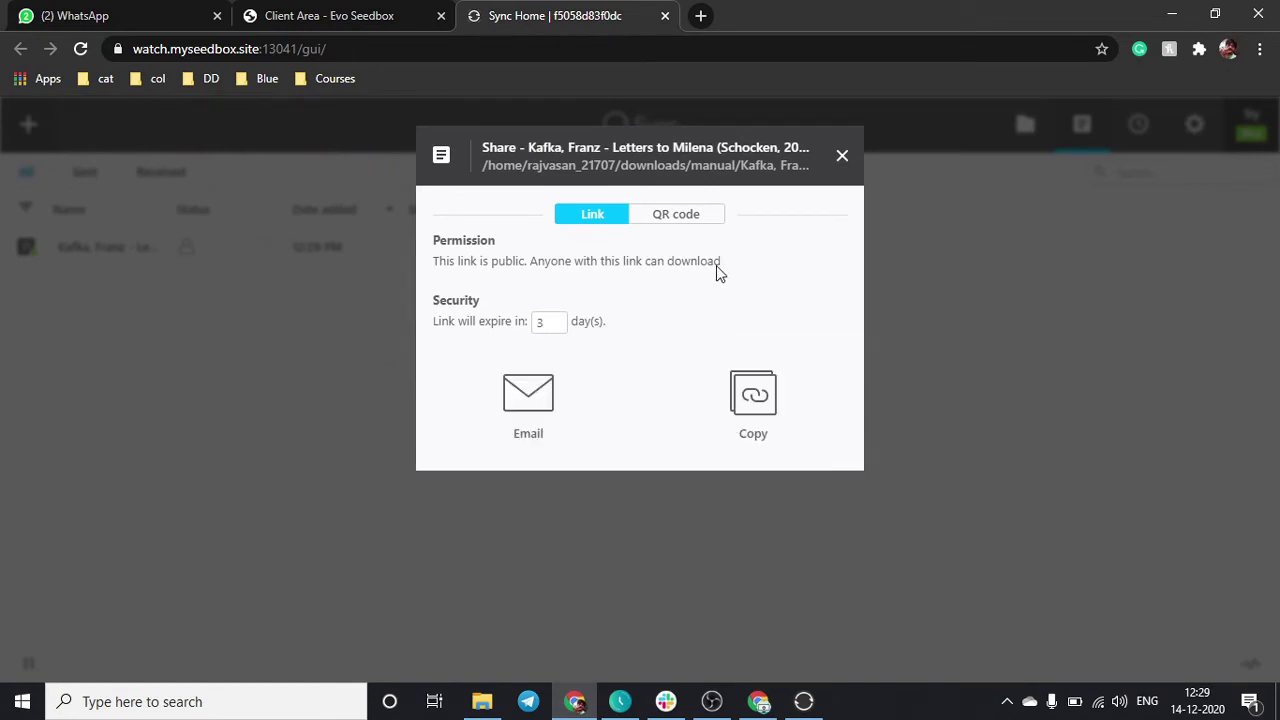
- View the shared file's QR code, return to the link options and copy the public download link
left_click(664, 216)
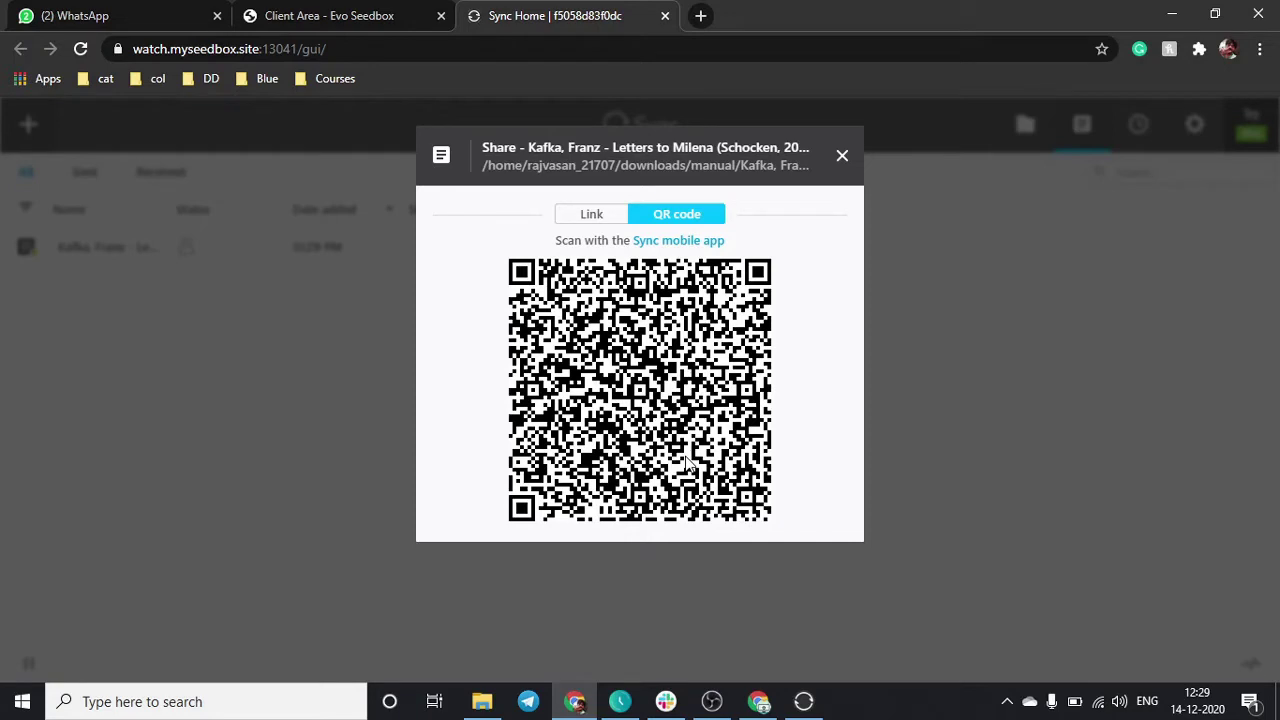
left_click(588, 213)
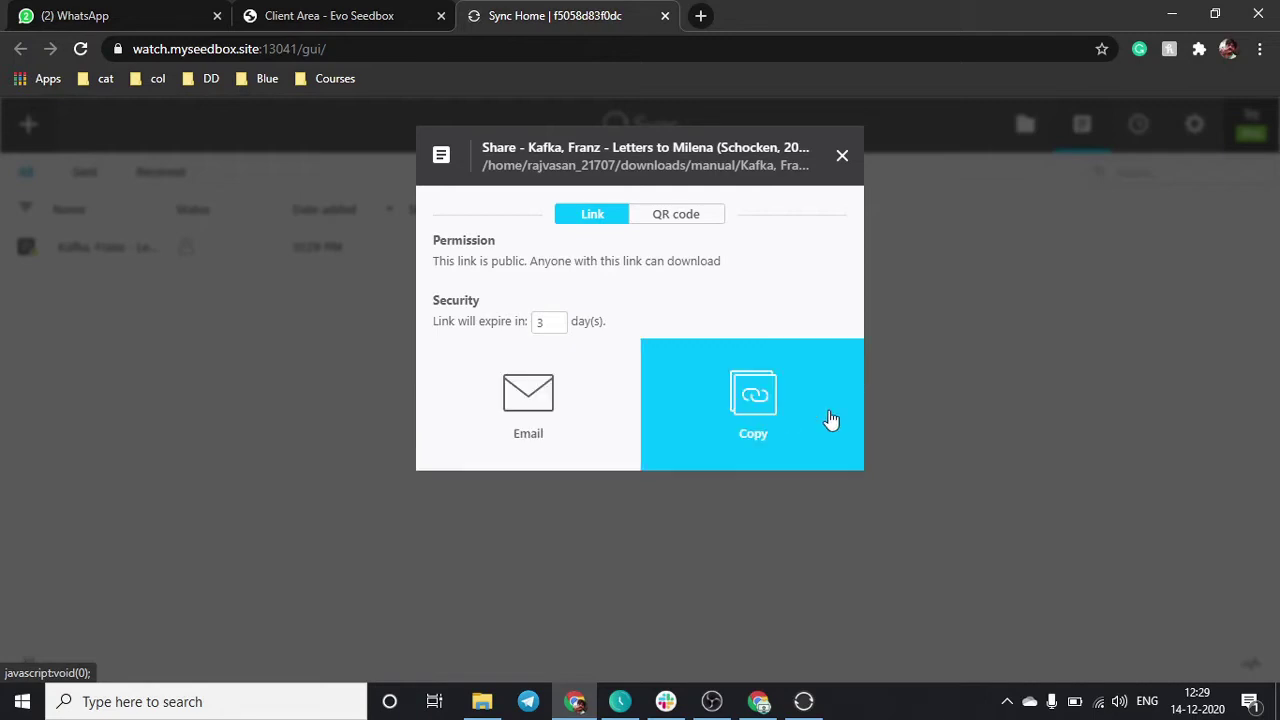
left_click(751, 409)
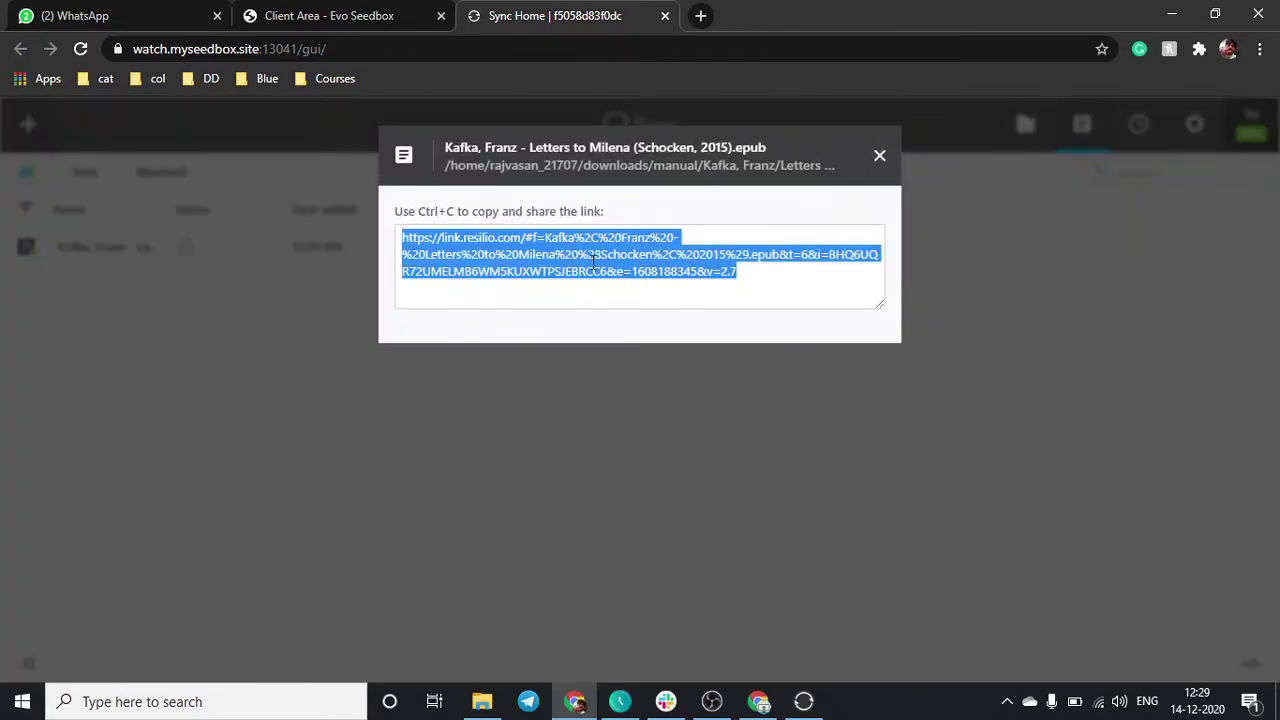
left_click(876, 162)
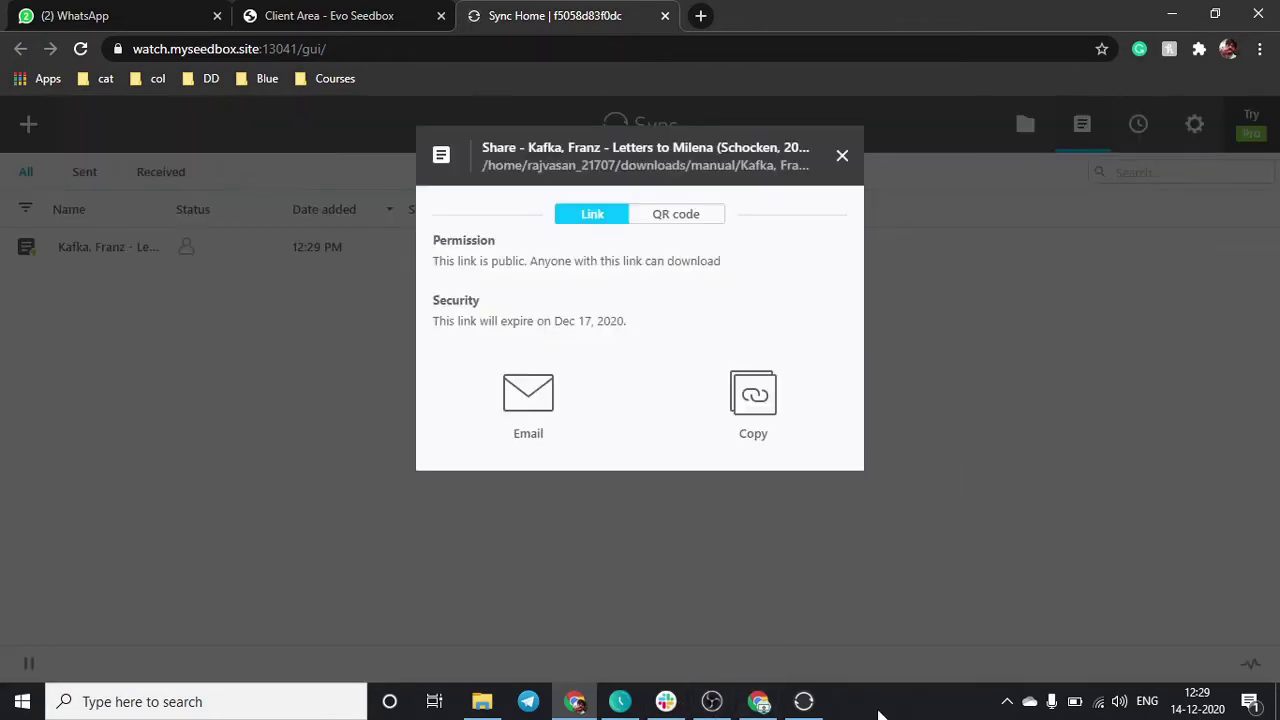
- Switch to the desktop Sync Home app, enter the copied share link and download the epub to the Downloads folder
left_click(803, 701)
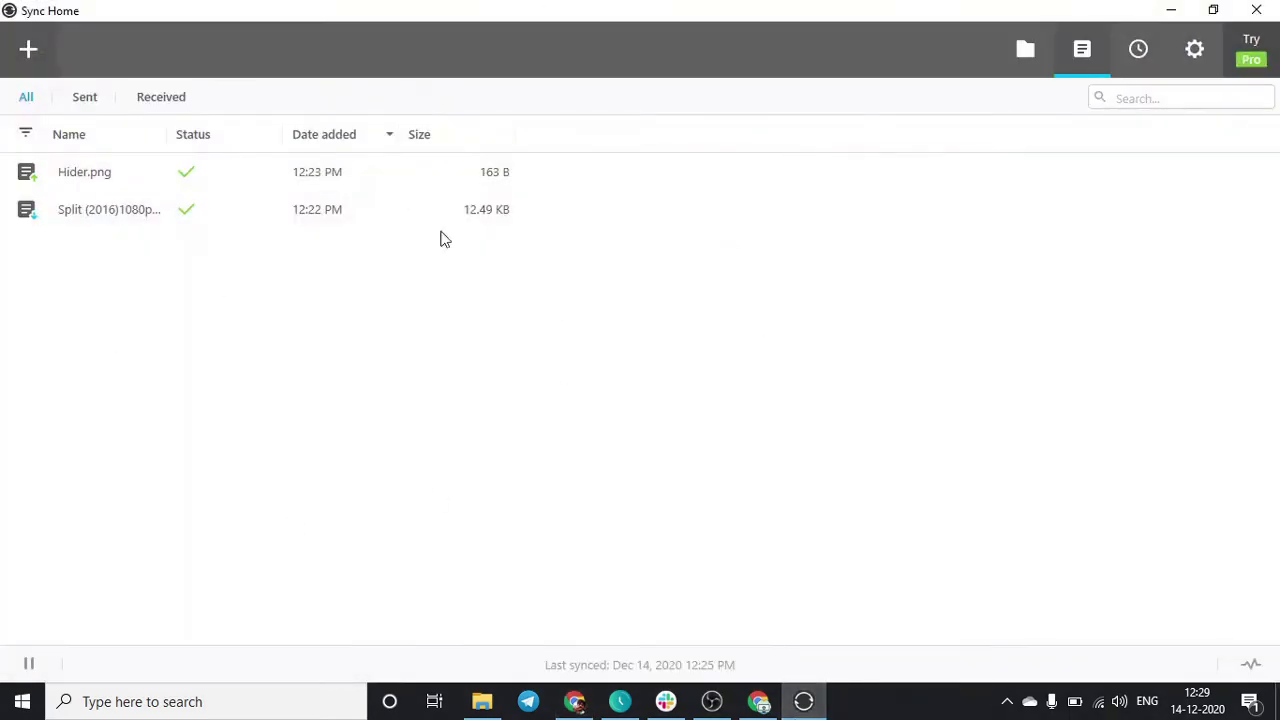
left_click(1172, 10)
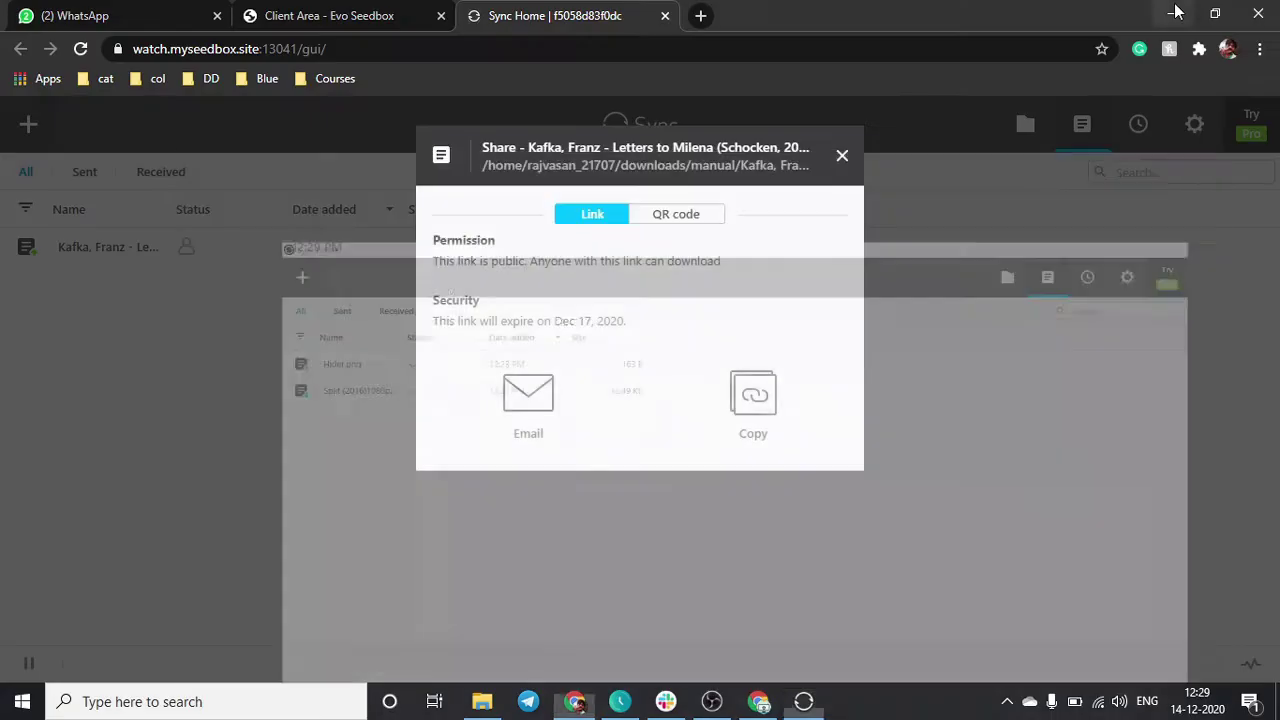
left_click(803, 701)
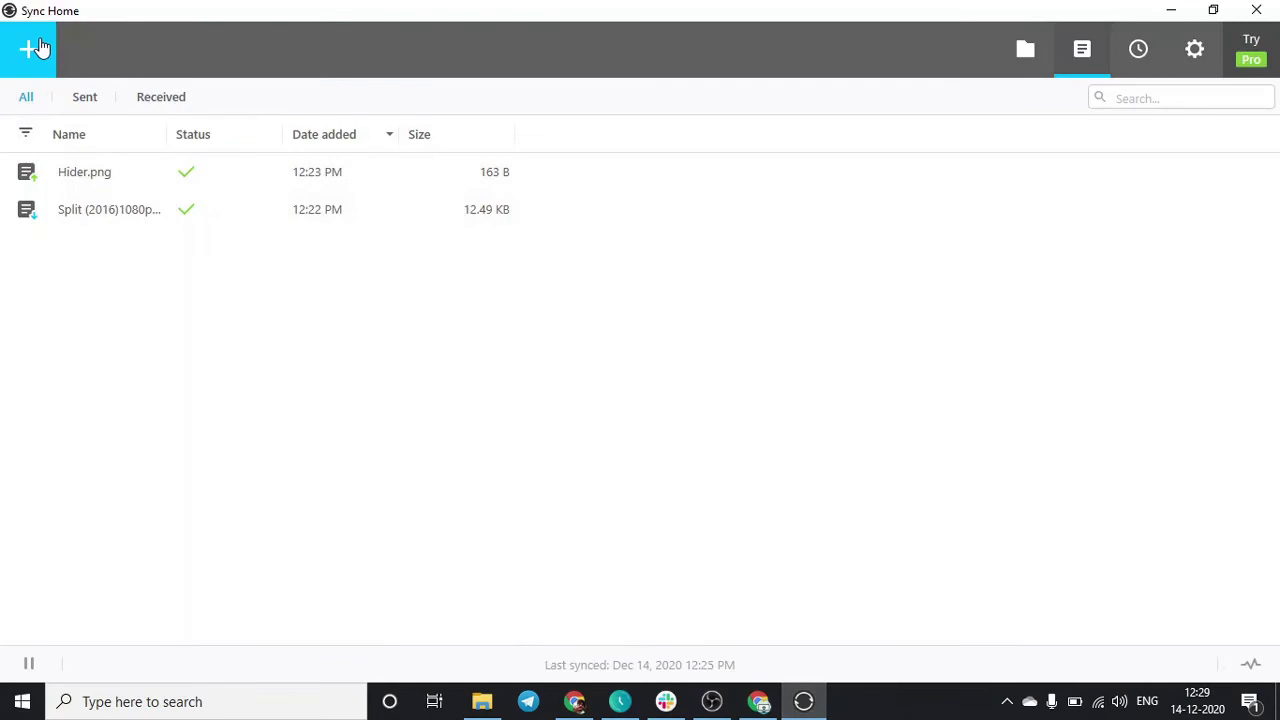
left_click(37, 47)
left_click(137, 539)
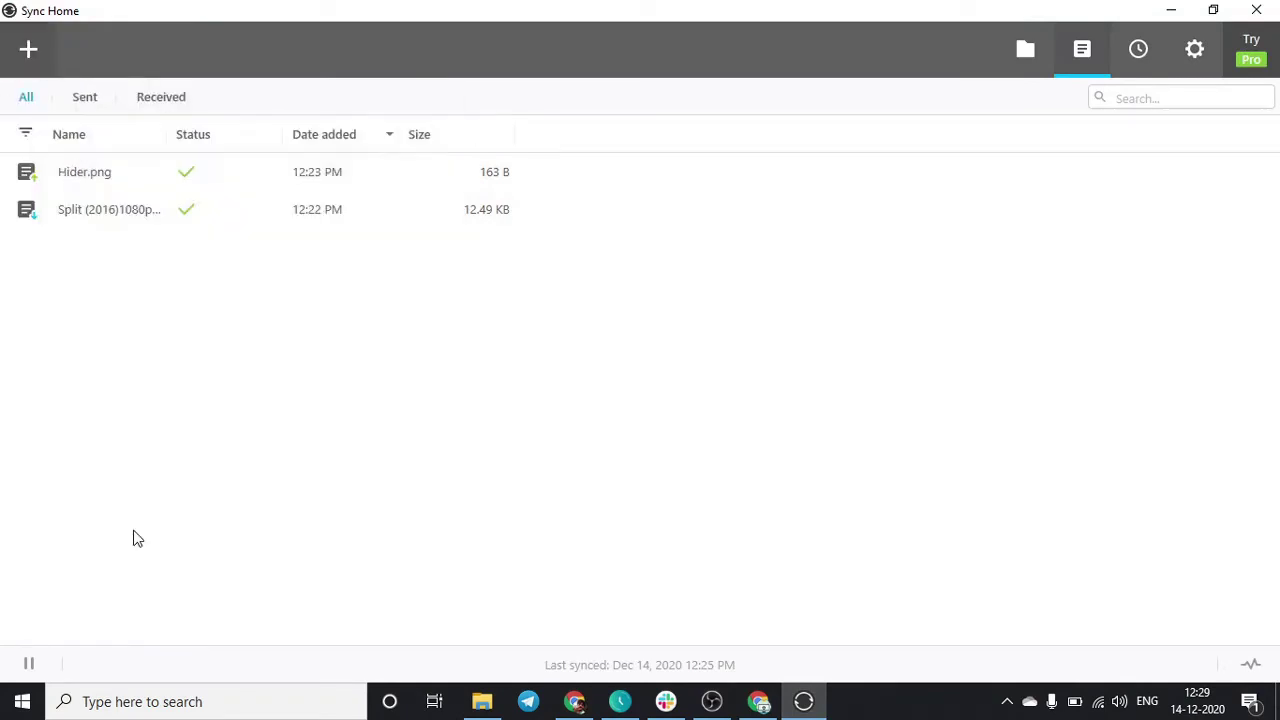
key("ctrl+v")
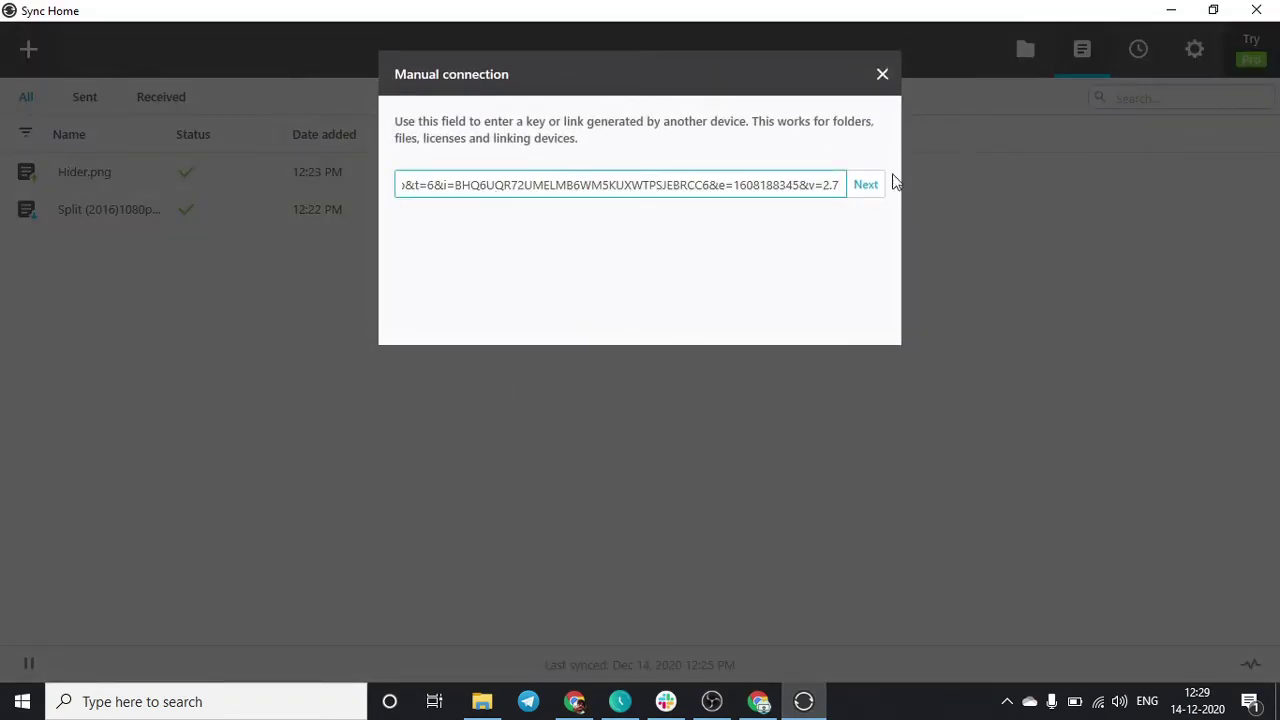
left_click(866, 184)
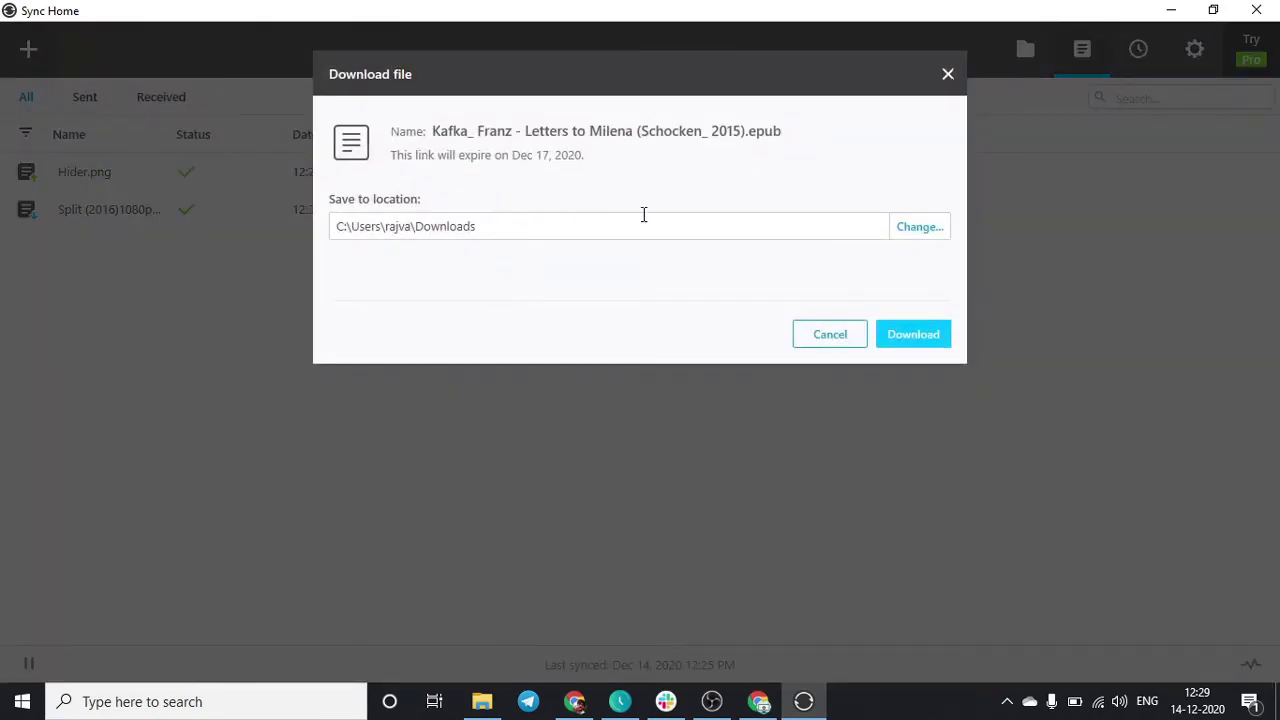
left_click(890, 345)
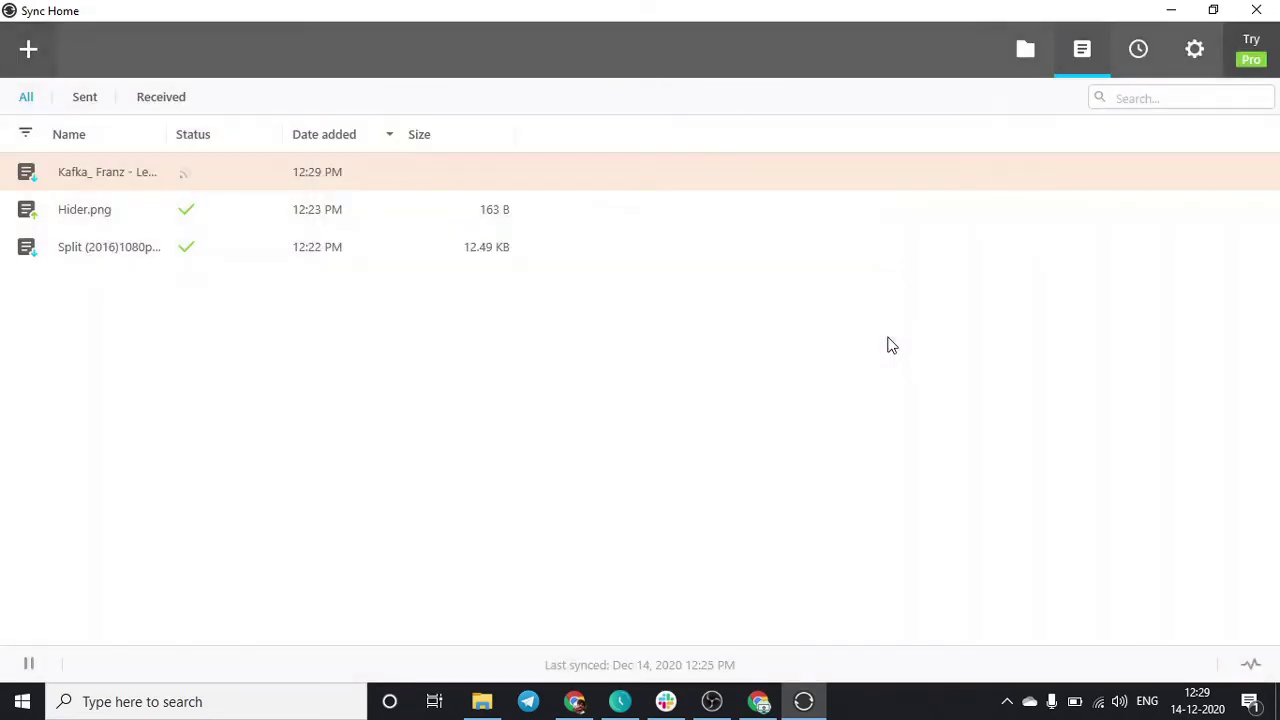
- Check the epub's download status, view the downloaded file in its Downloads folder and close File Explorer
left_click(241, 172)
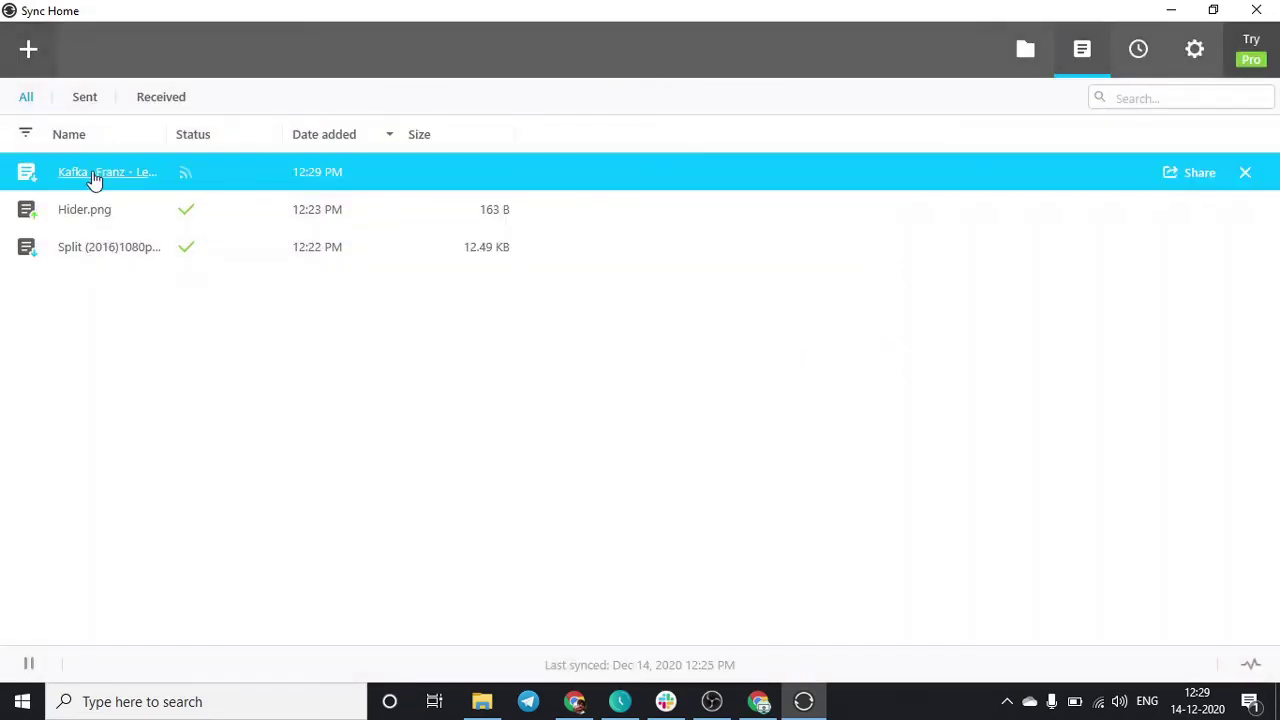
mouse_move(193, 173)
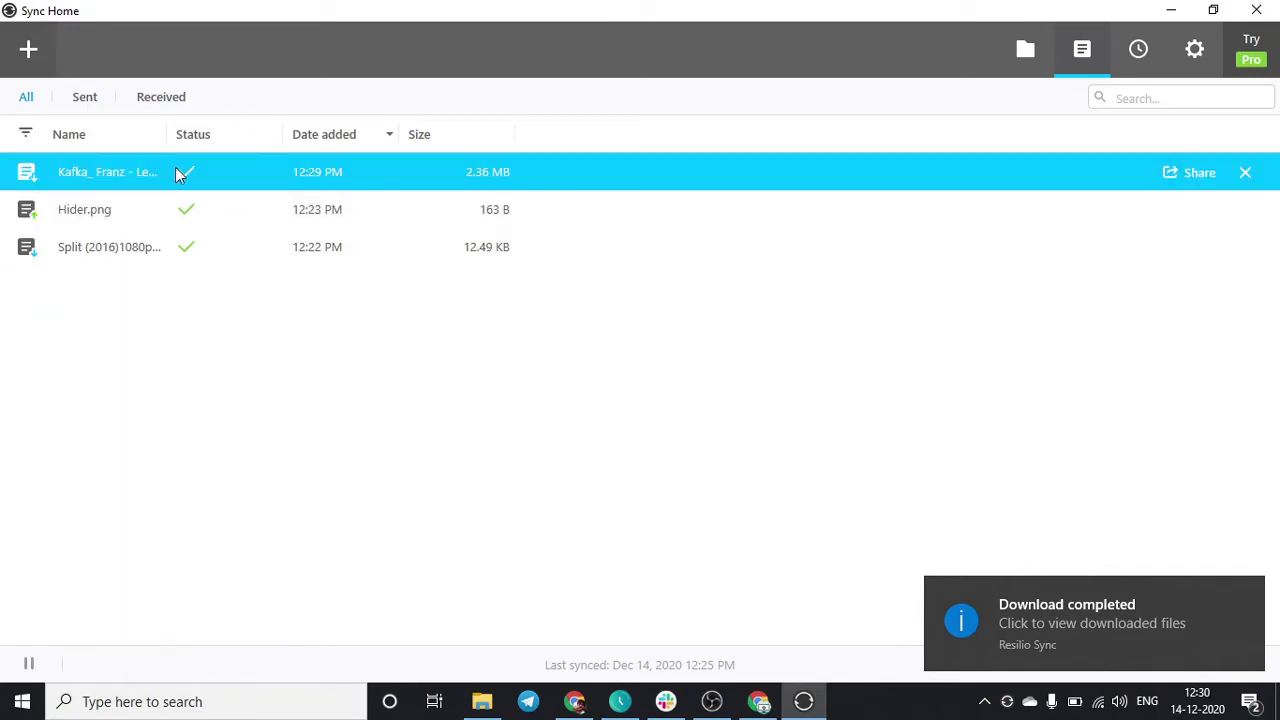
left_click(1047, 611)
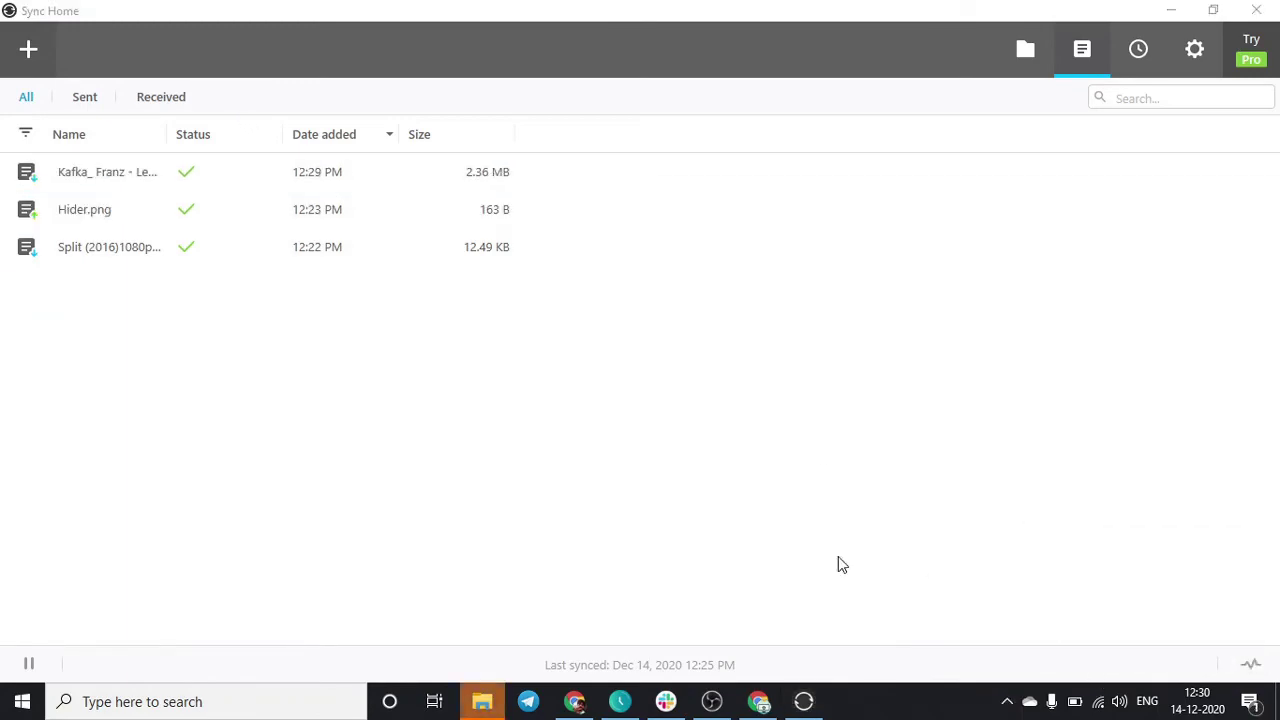
left_click(482, 701)
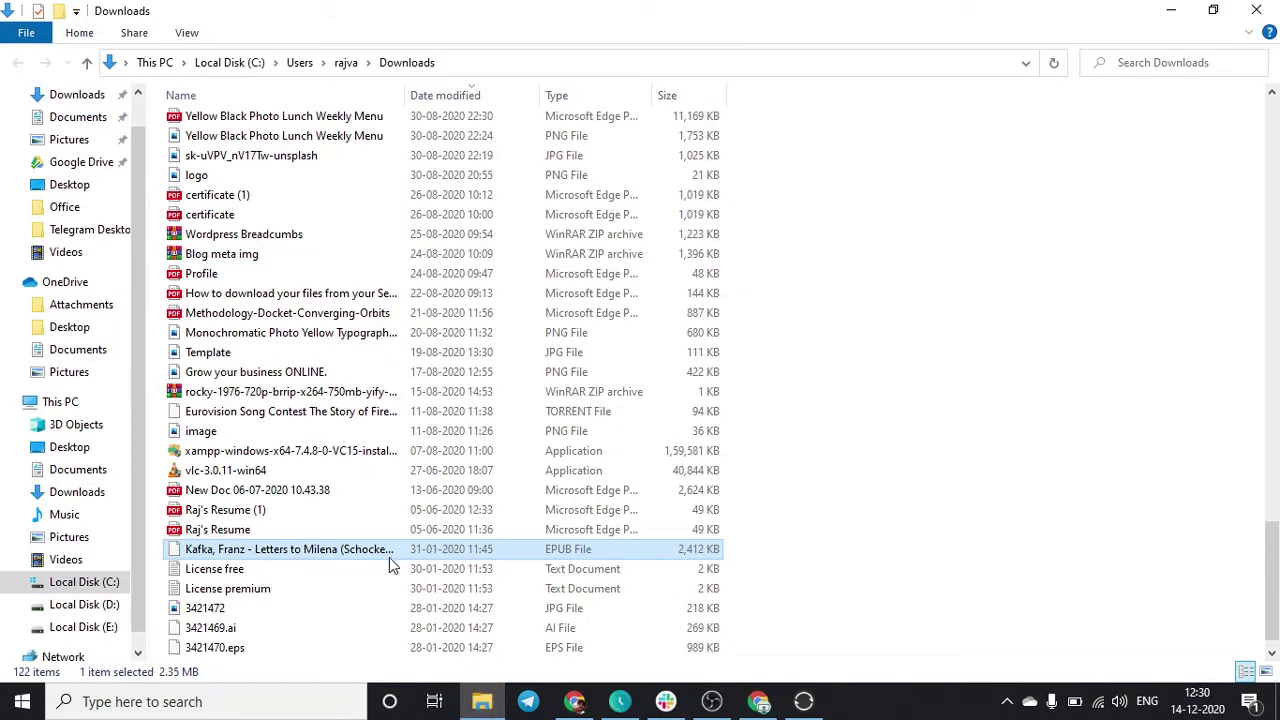
left_click(345, 557)
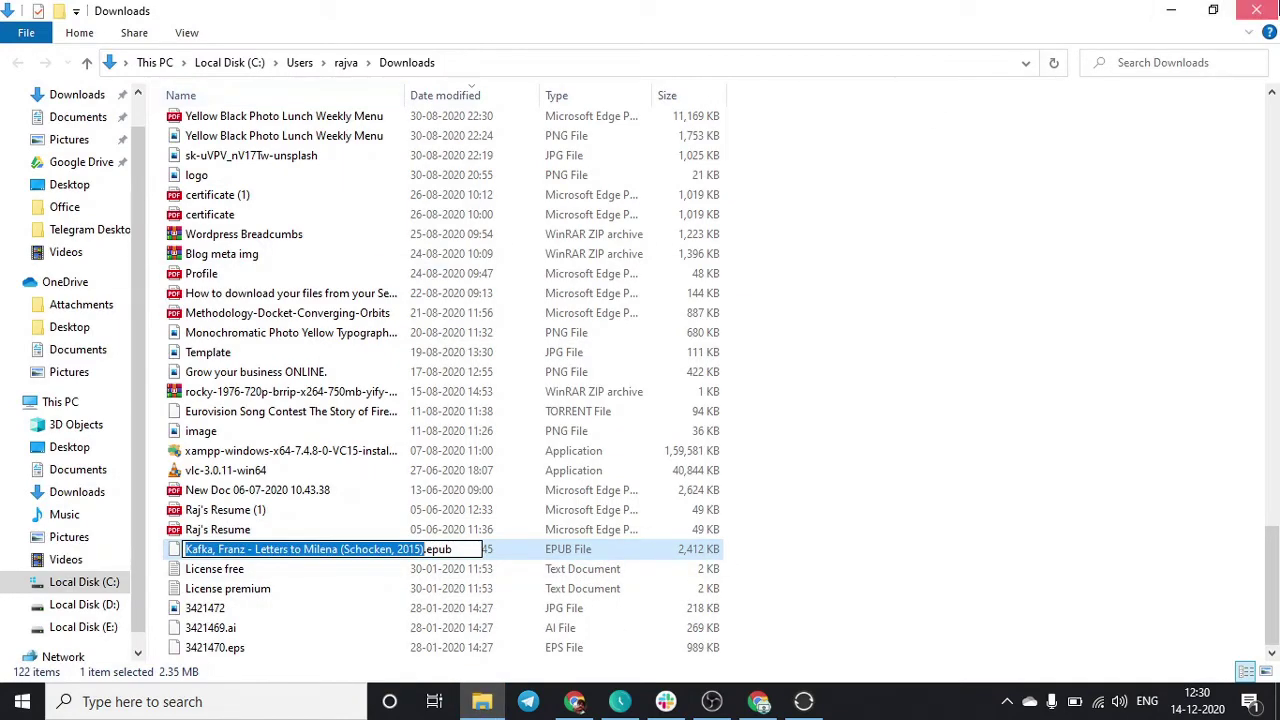
left_click(1252, 10)
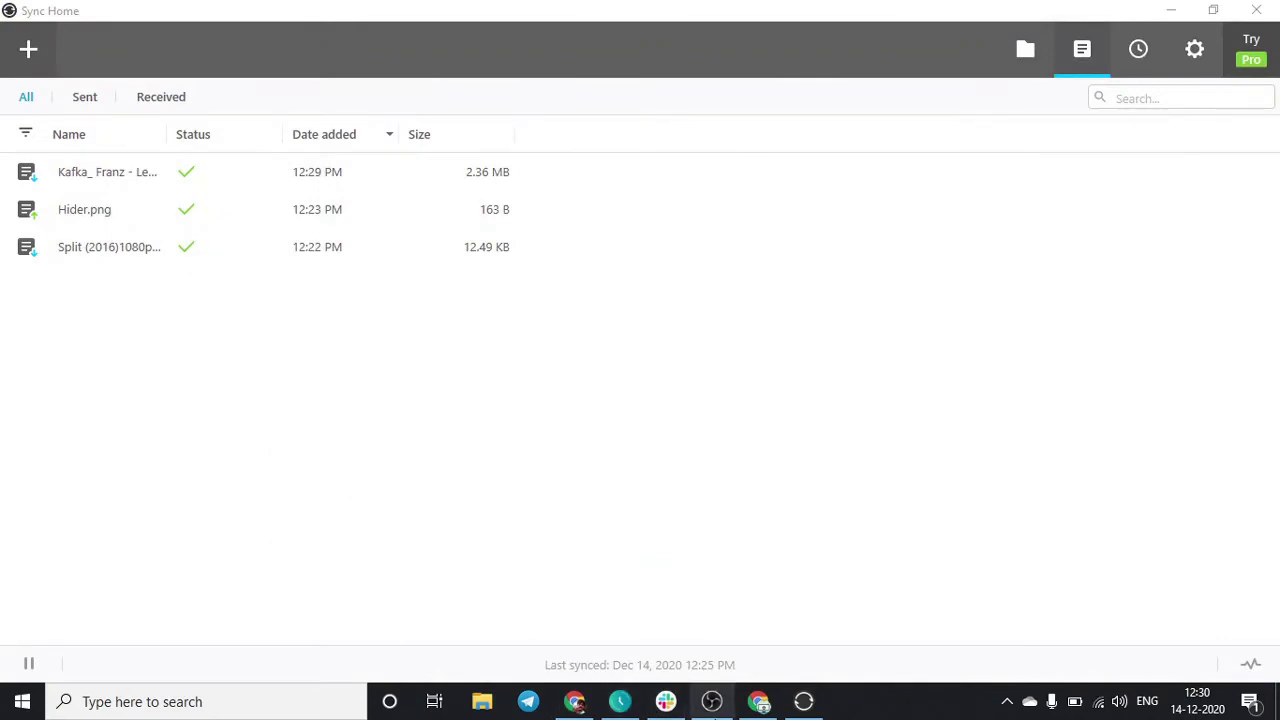
- Switch back to the seedbox's Sync page in Chrome, close the share dialog and review the Sent, Received and All file lists
mouse_move(712, 701)
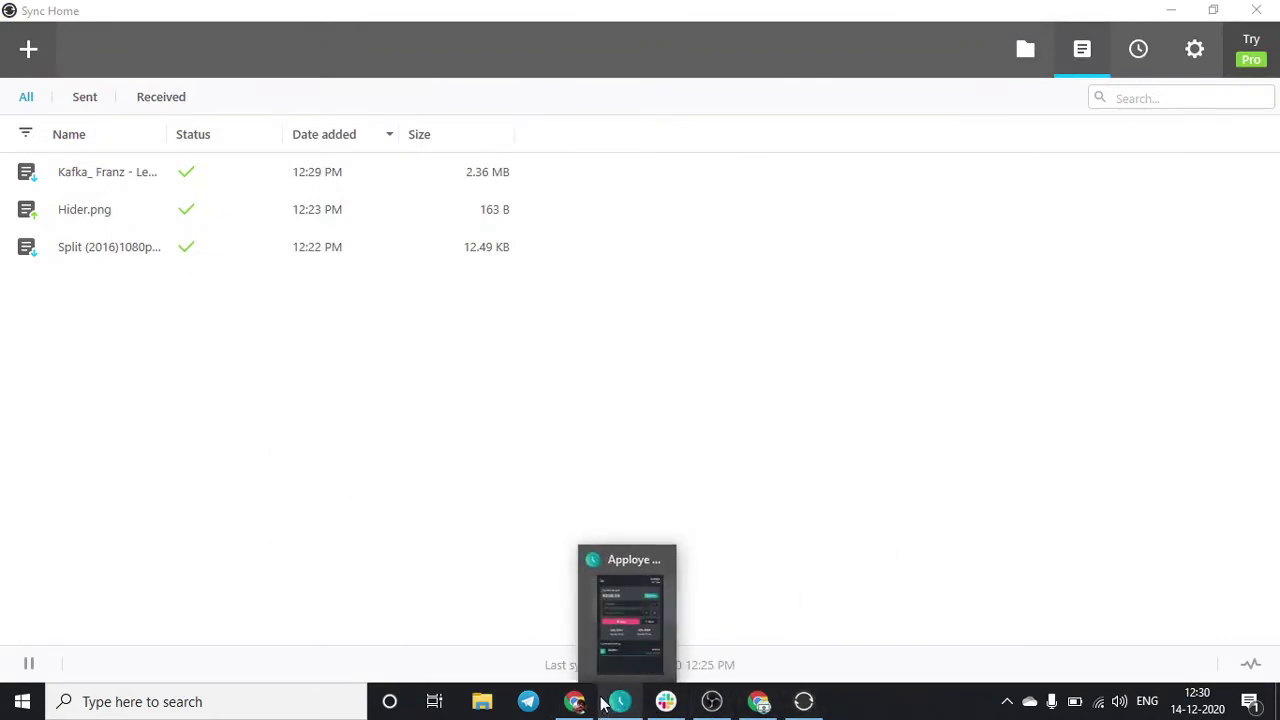
left_click(370, 185)
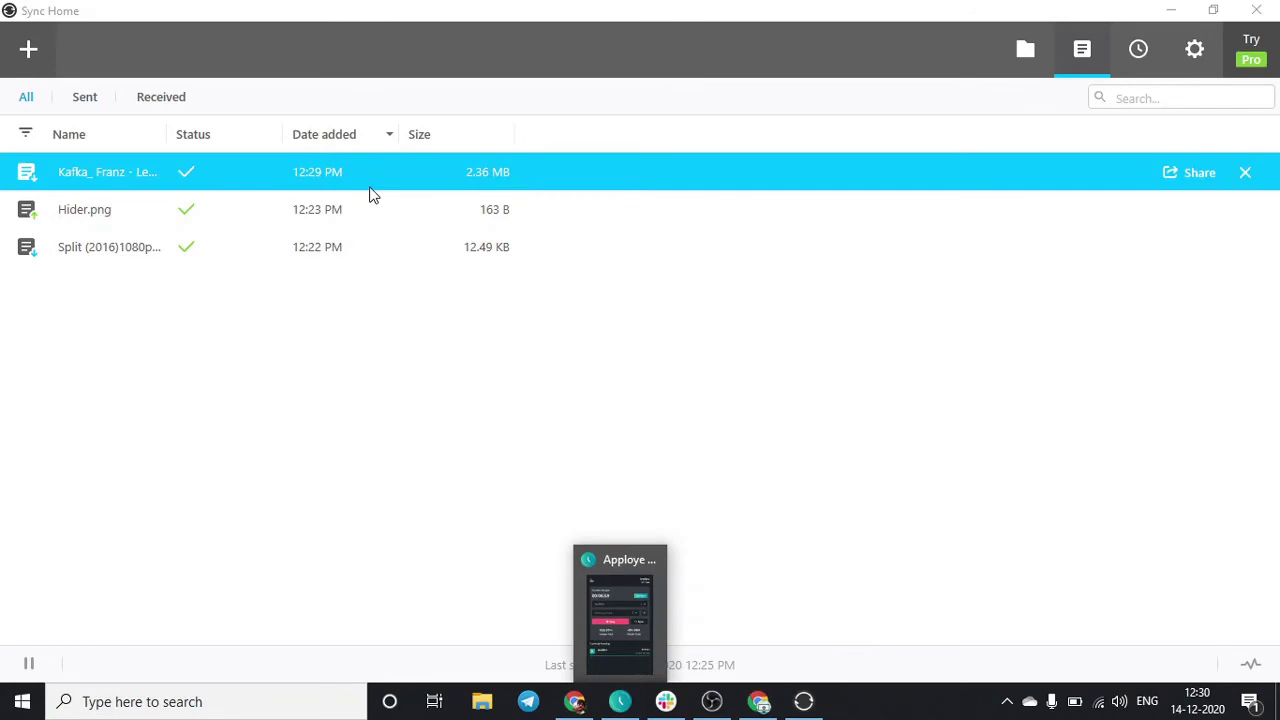
left_click(575, 700)
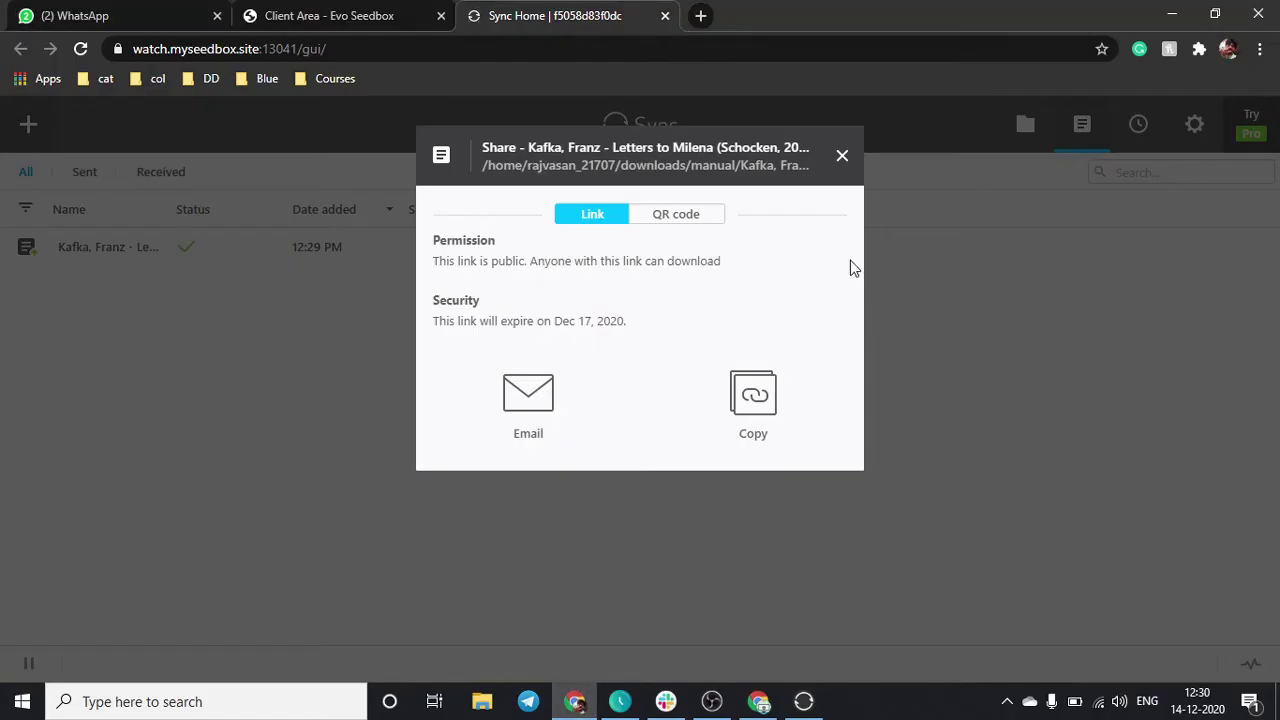
left_click(843, 150)
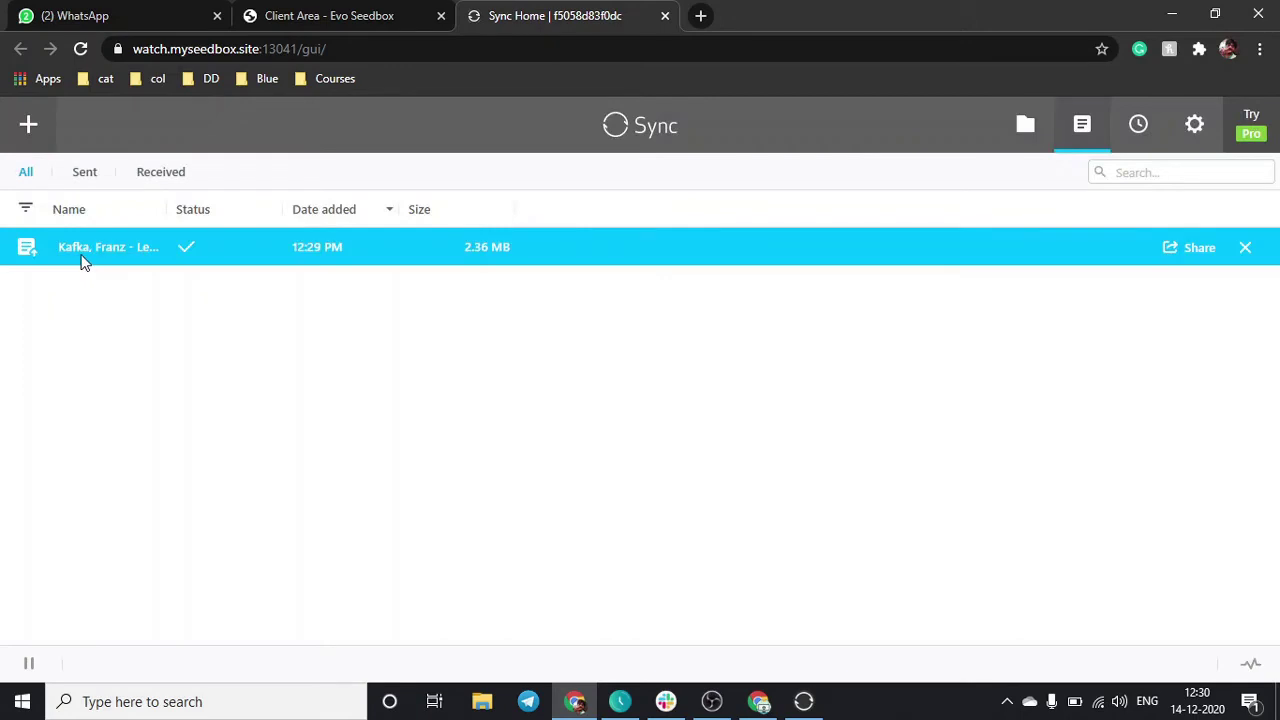
left_click(223, 245)
left_click(76, 176)
left_click(160, 174)
left_click(22, 173)
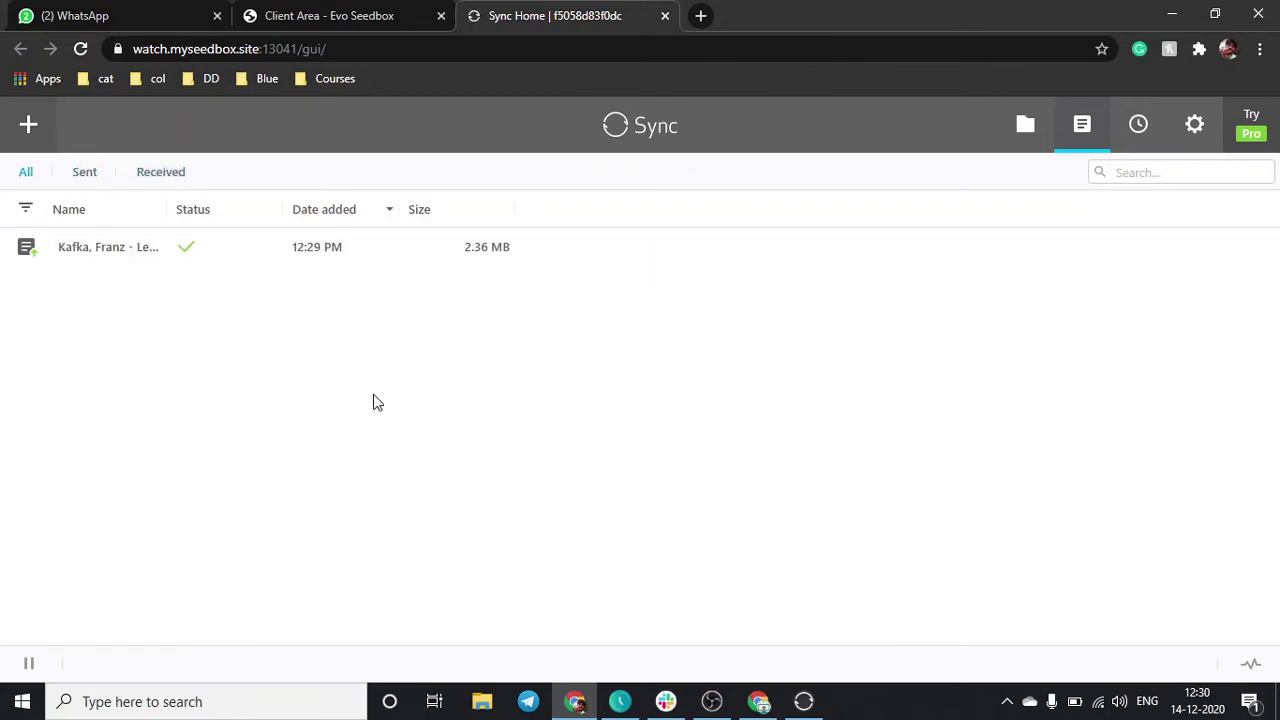
- Switch to the desktop Sync Home app
left_click(803, 701)
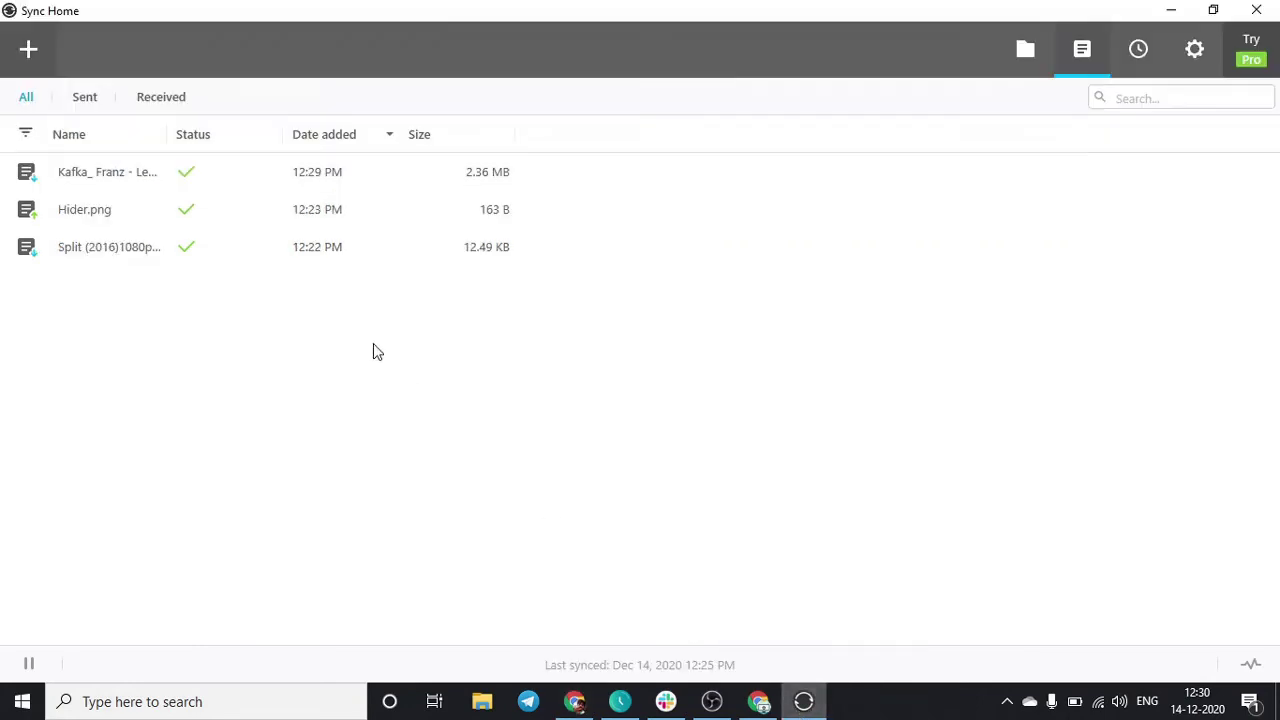
left_click(38, 70)
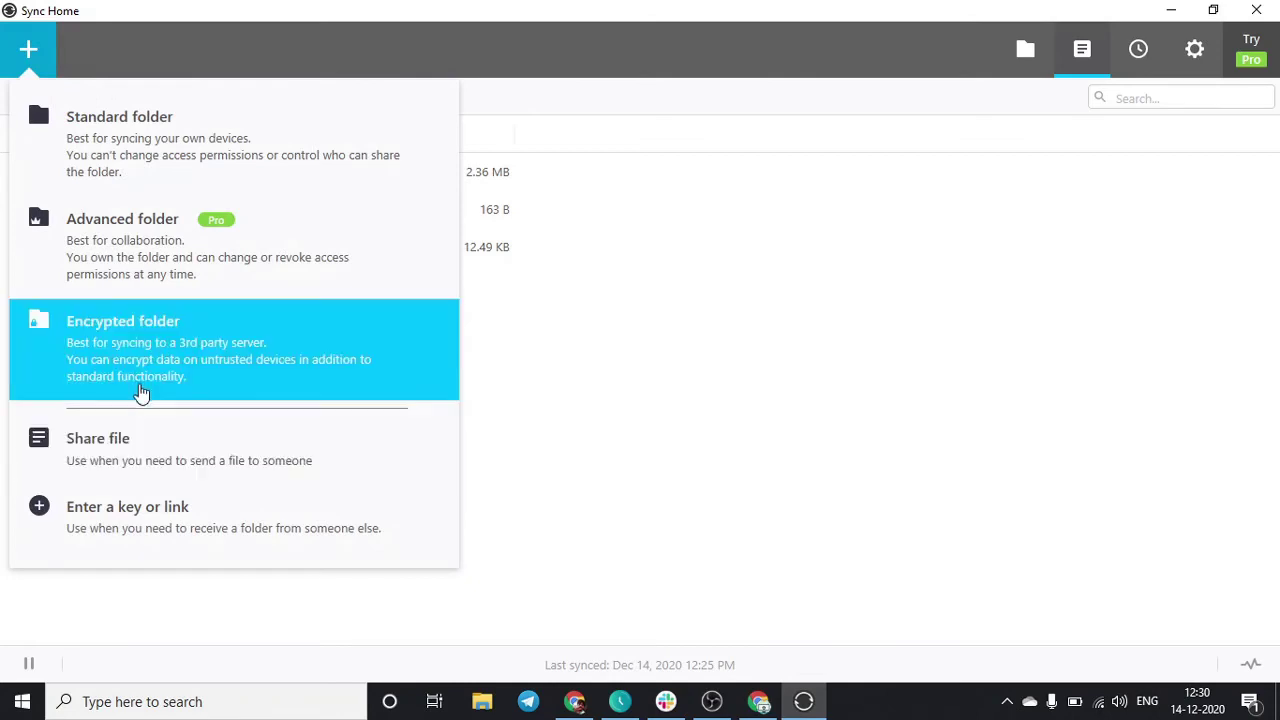
left_click(121, 430)
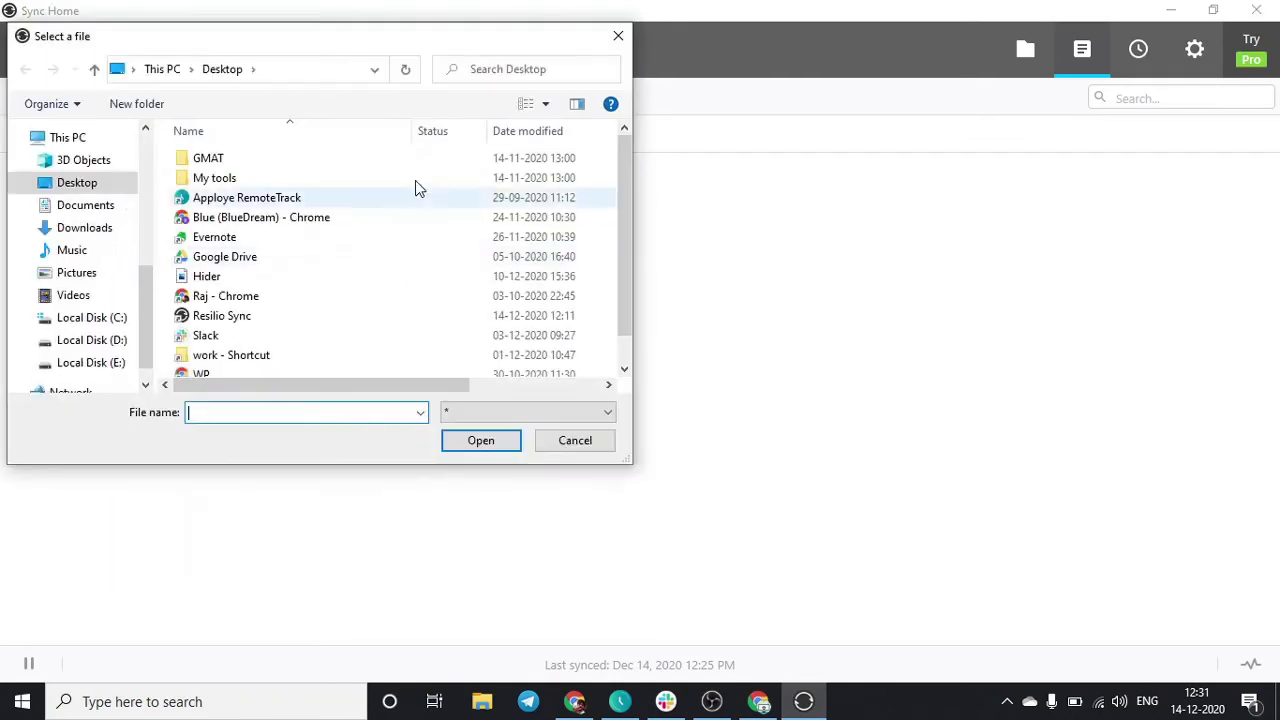
scroll(303, 336, "down", 1)
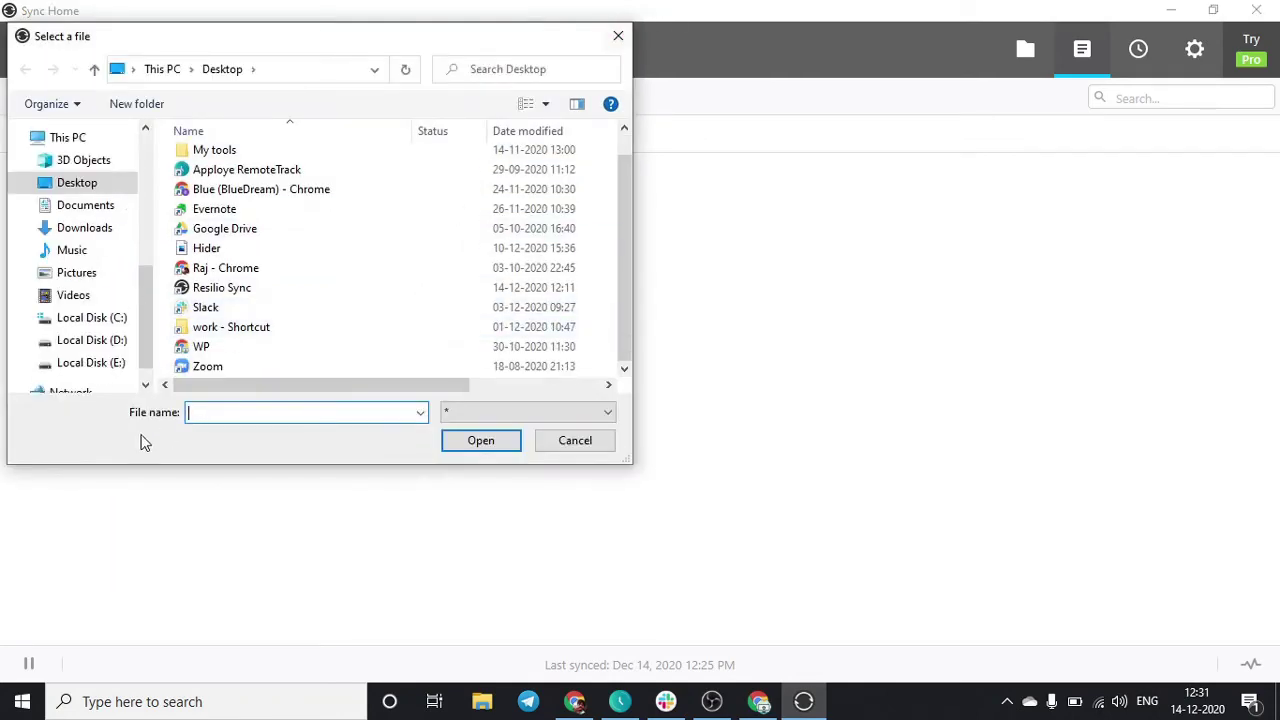
left_click(232, 250)
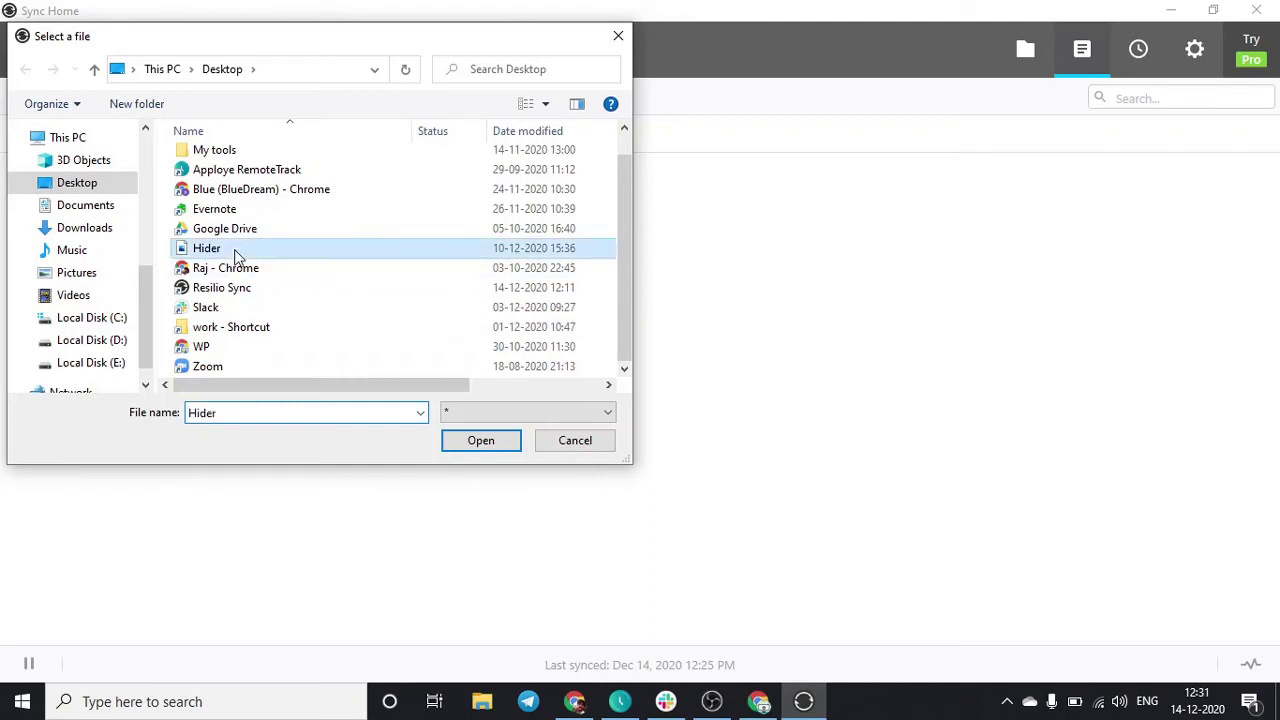
left_click(618, 35)
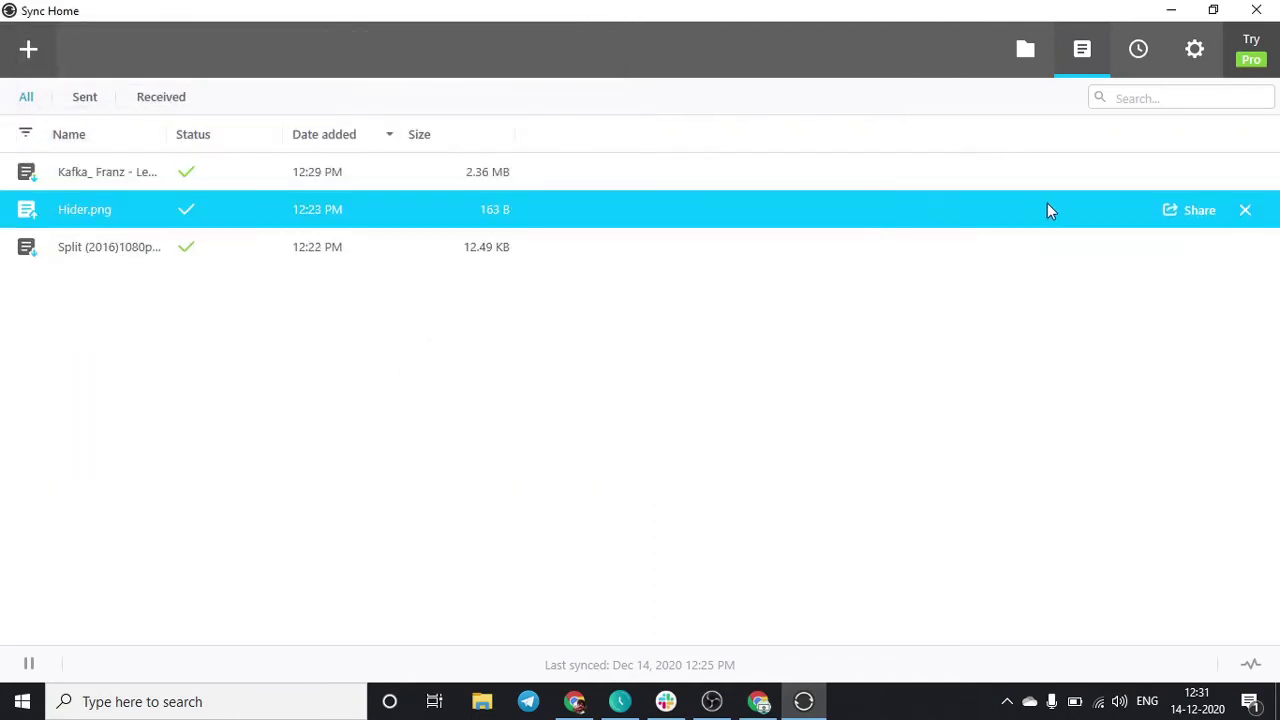
- Open the sharing options for Hider.png, view its QR code and copy its public download link
left_click(1200, 222)
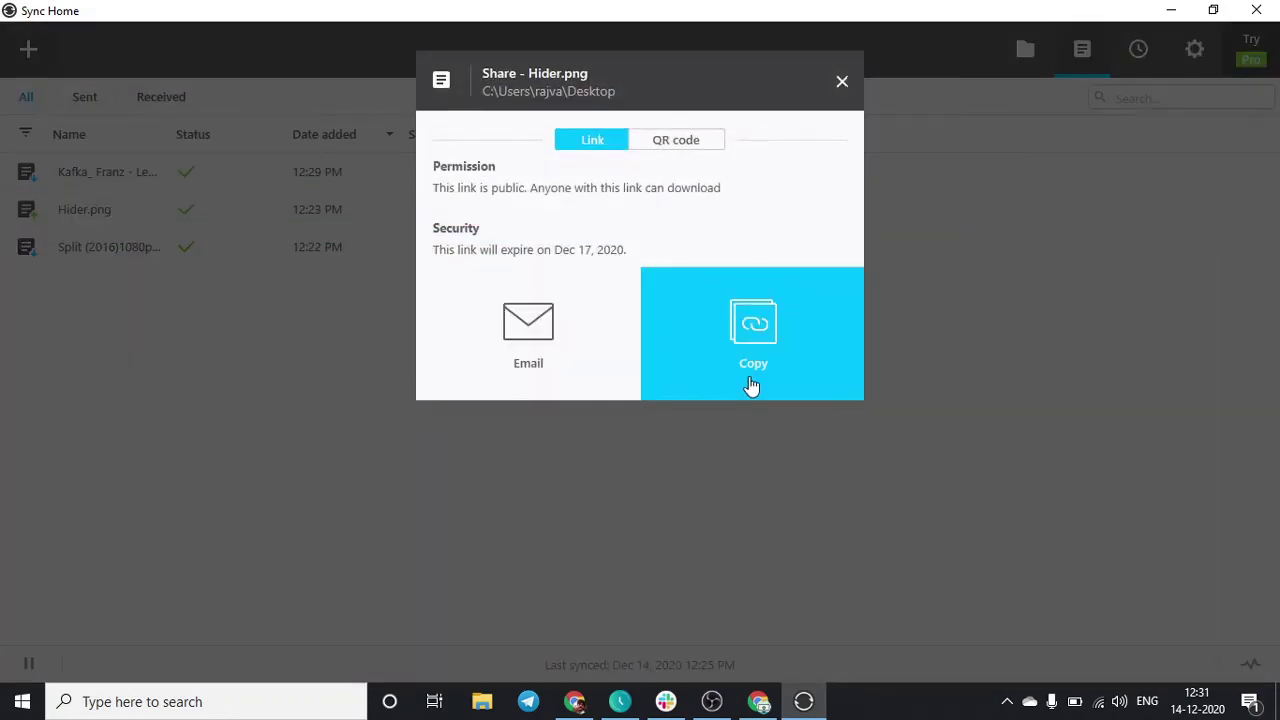
left_click(640, 146)
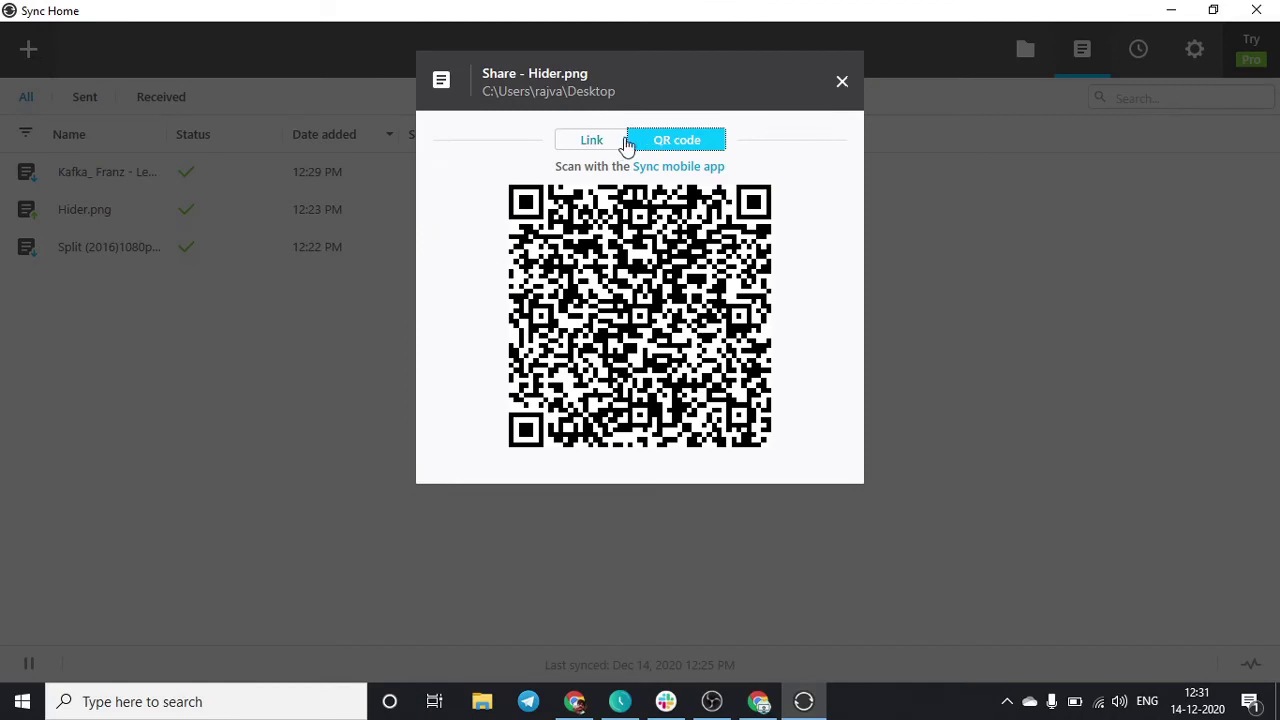
left_click(614, 140)
left_click(660, 147)
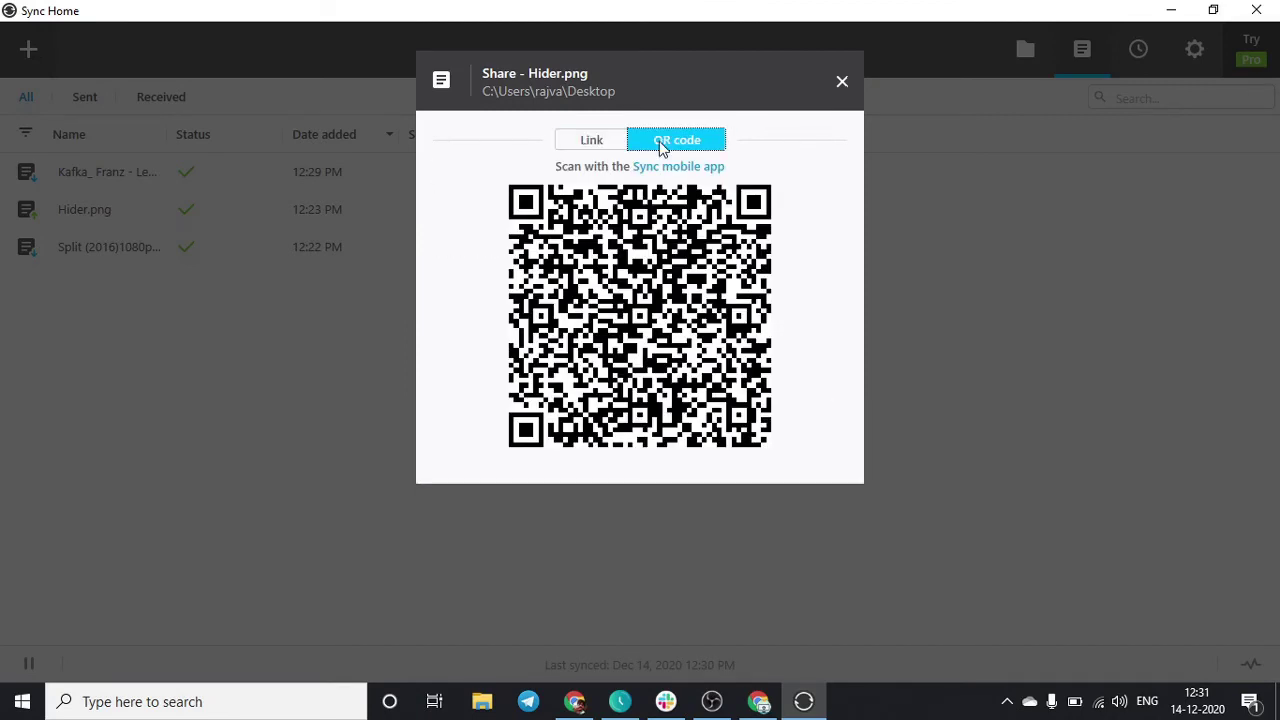
left_click(592, 145)
left_click(757, 340)
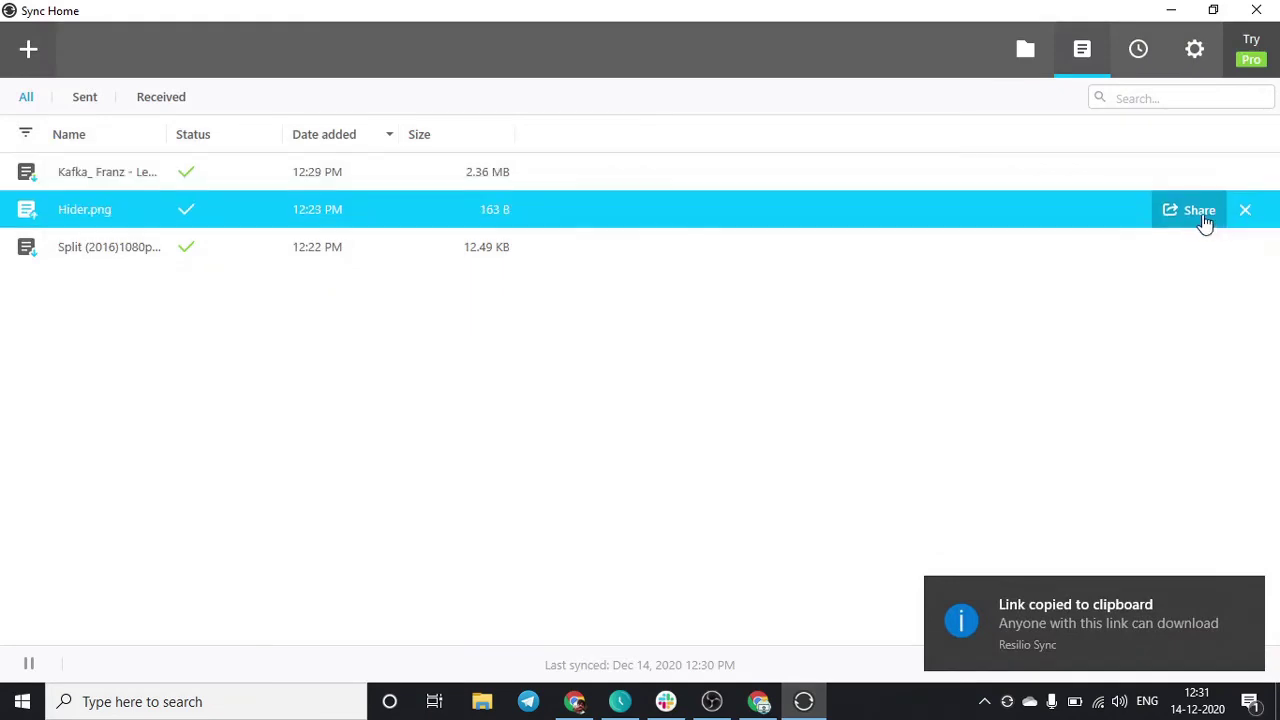
left_click(1205, 222)
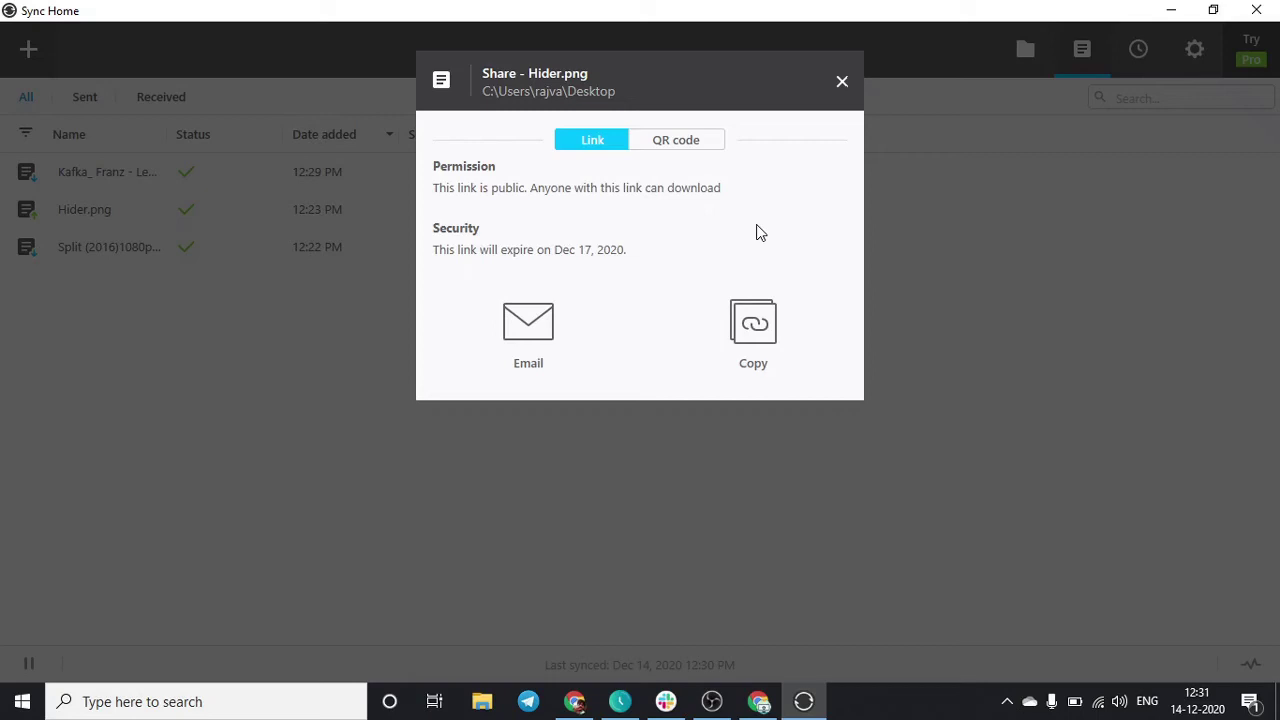
left_click(763, 355)
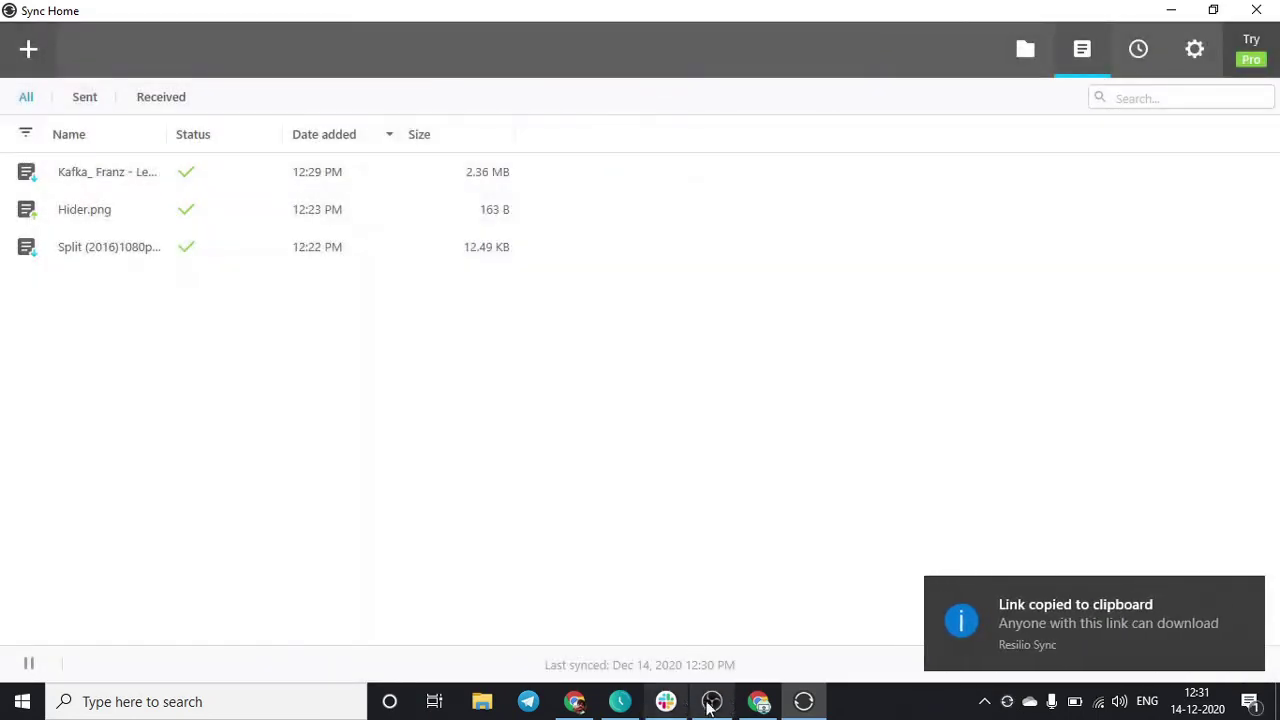
- Switch to the seedbox's Sync page in Chrome, view the Received list and submit the copied share link as a manual connection
left_click(574, 701)
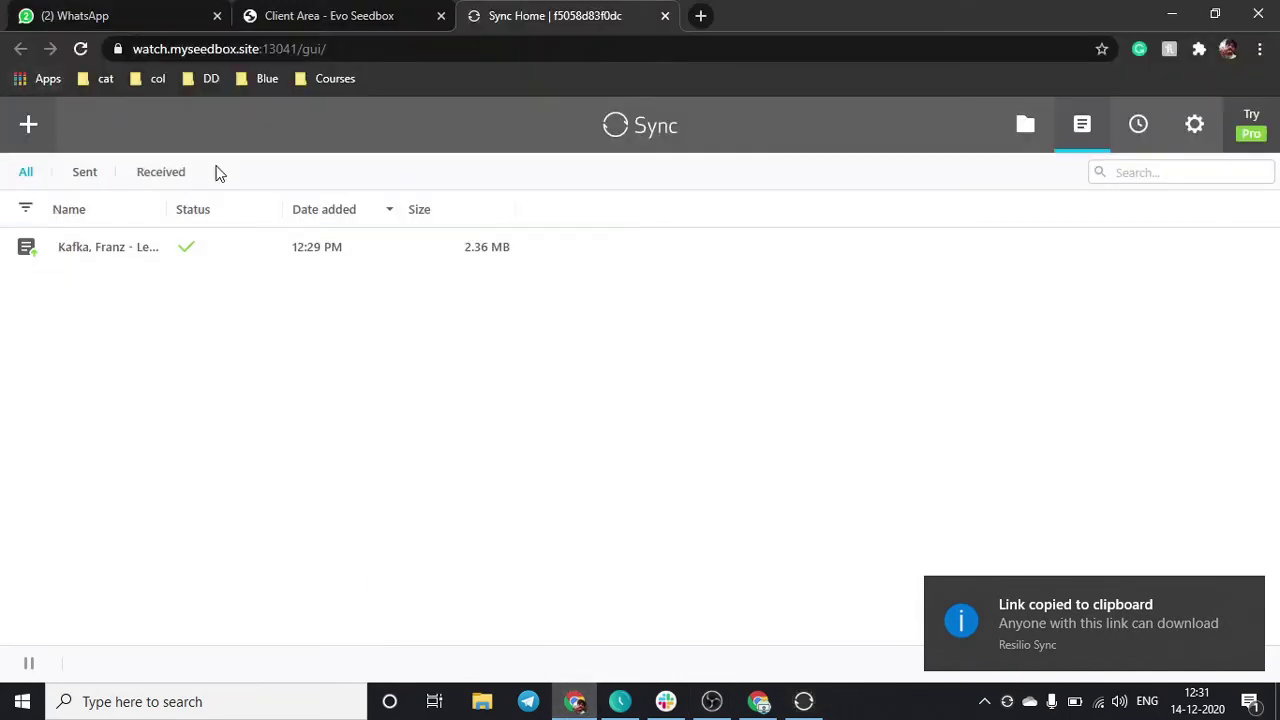
left_click(145, 180)
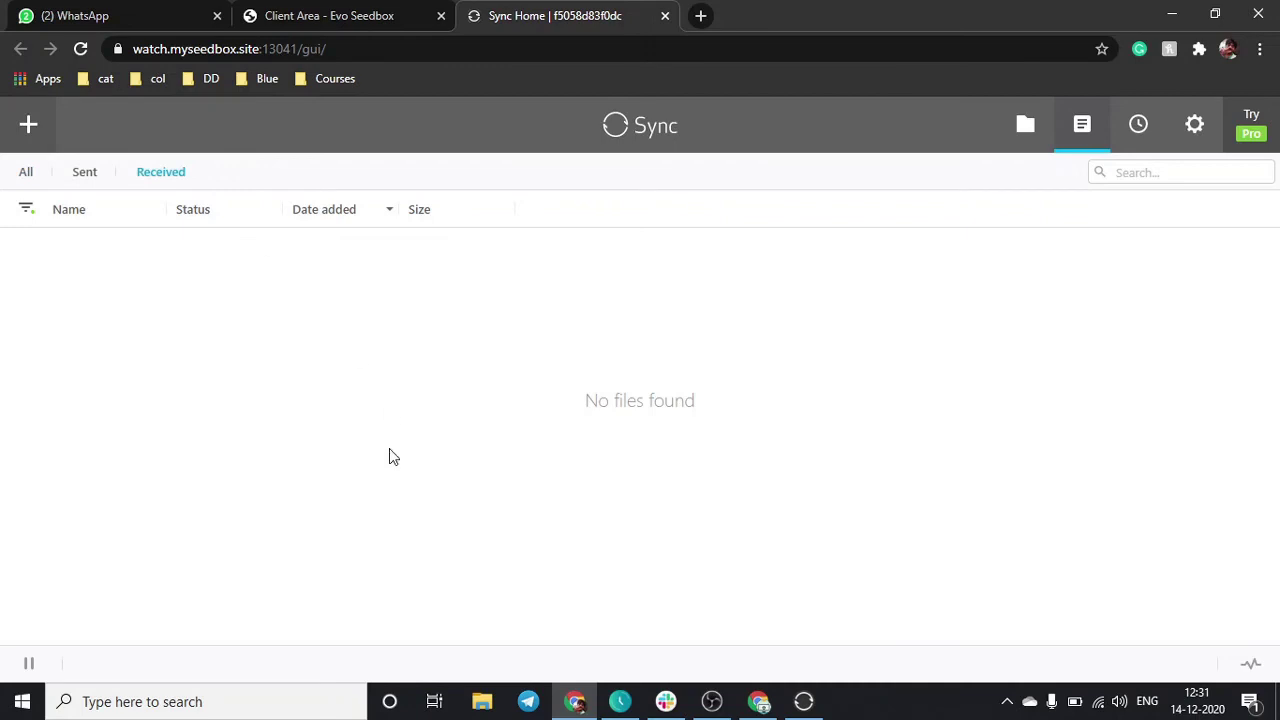
left_click(30, 132)
left_click(111, 575)
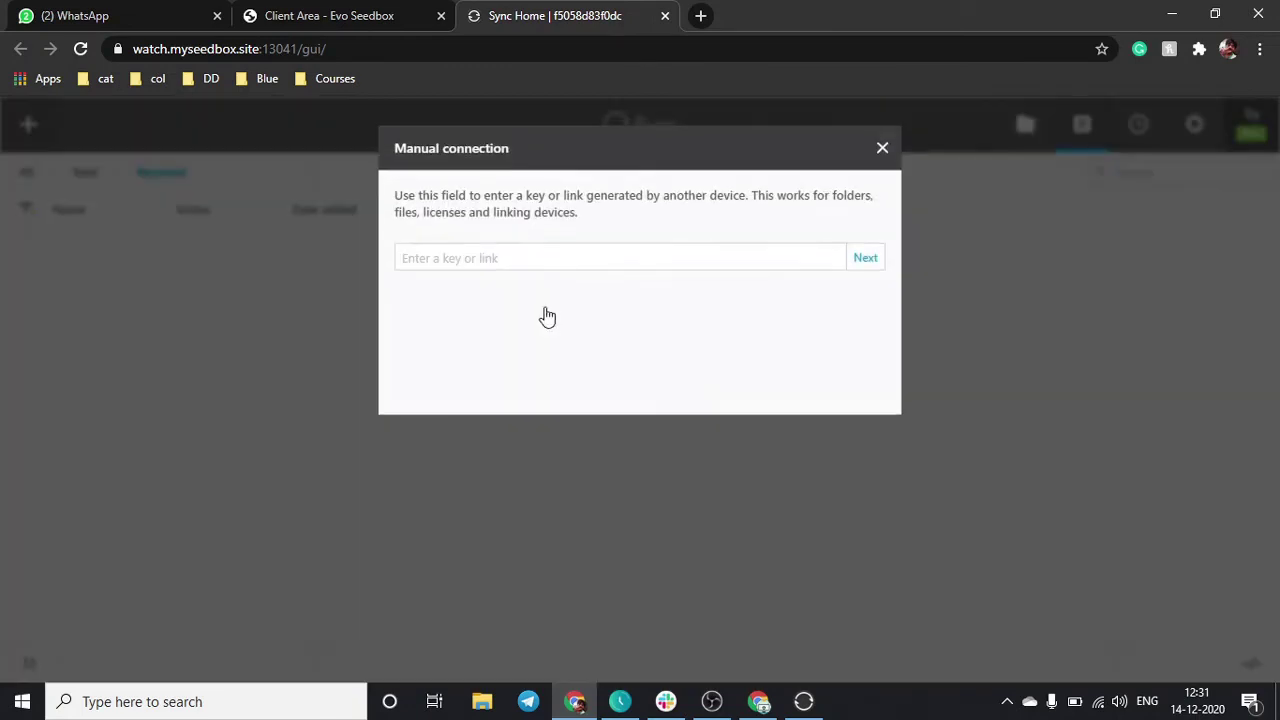
left_click(494, 263)
key("ctrl+v")
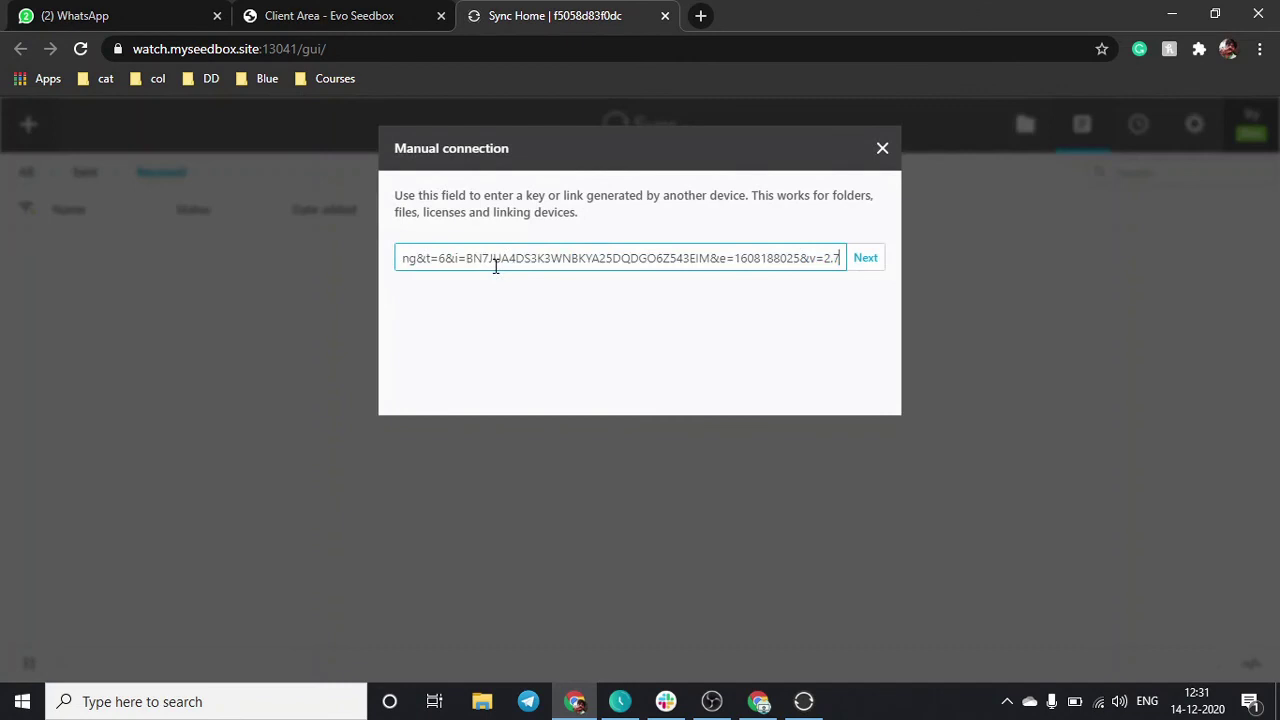
left_click(866, 260)
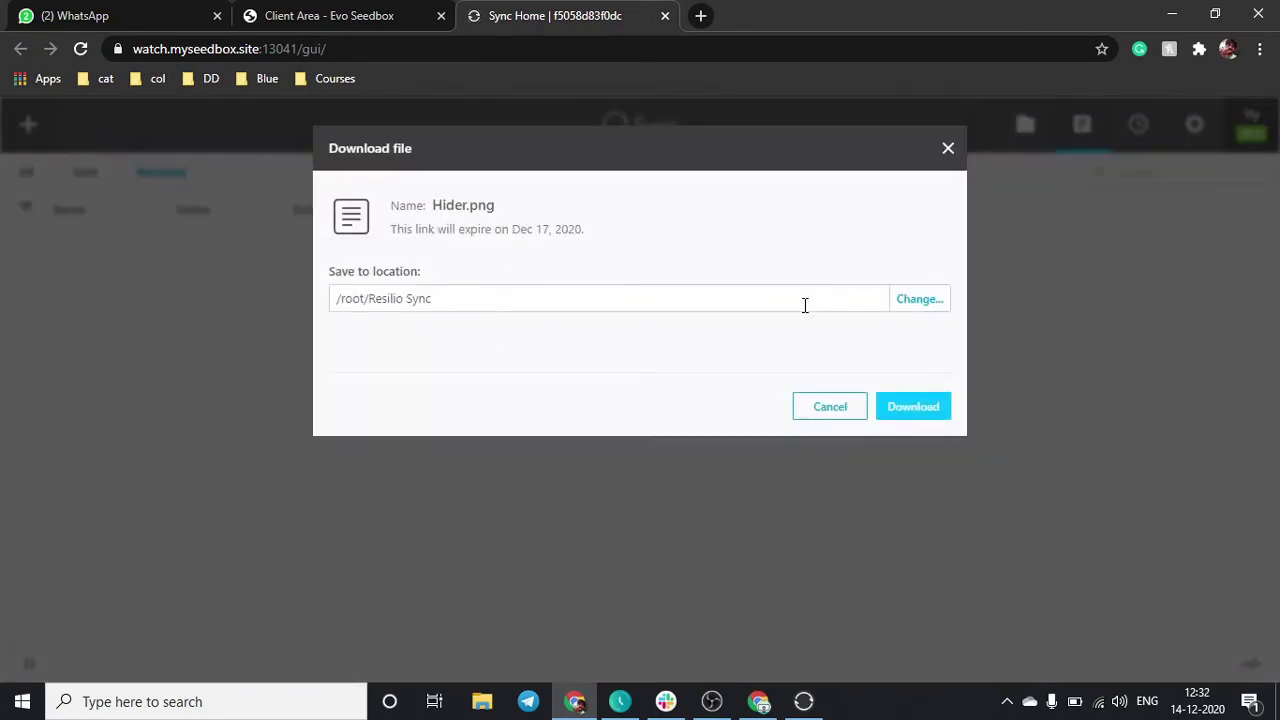
- Set the save location for Hider.png to the seedbox's downloads/manual folder and download the file
left_click(925, 313)
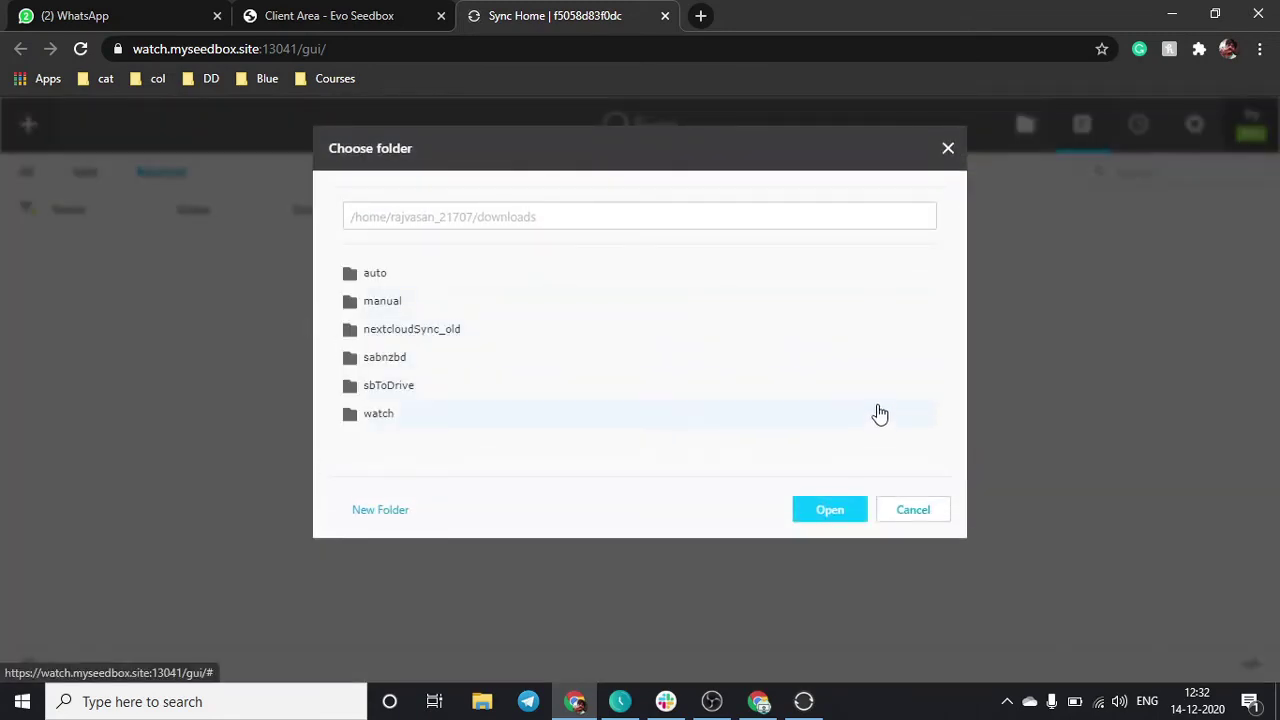
left_click(426, 309)
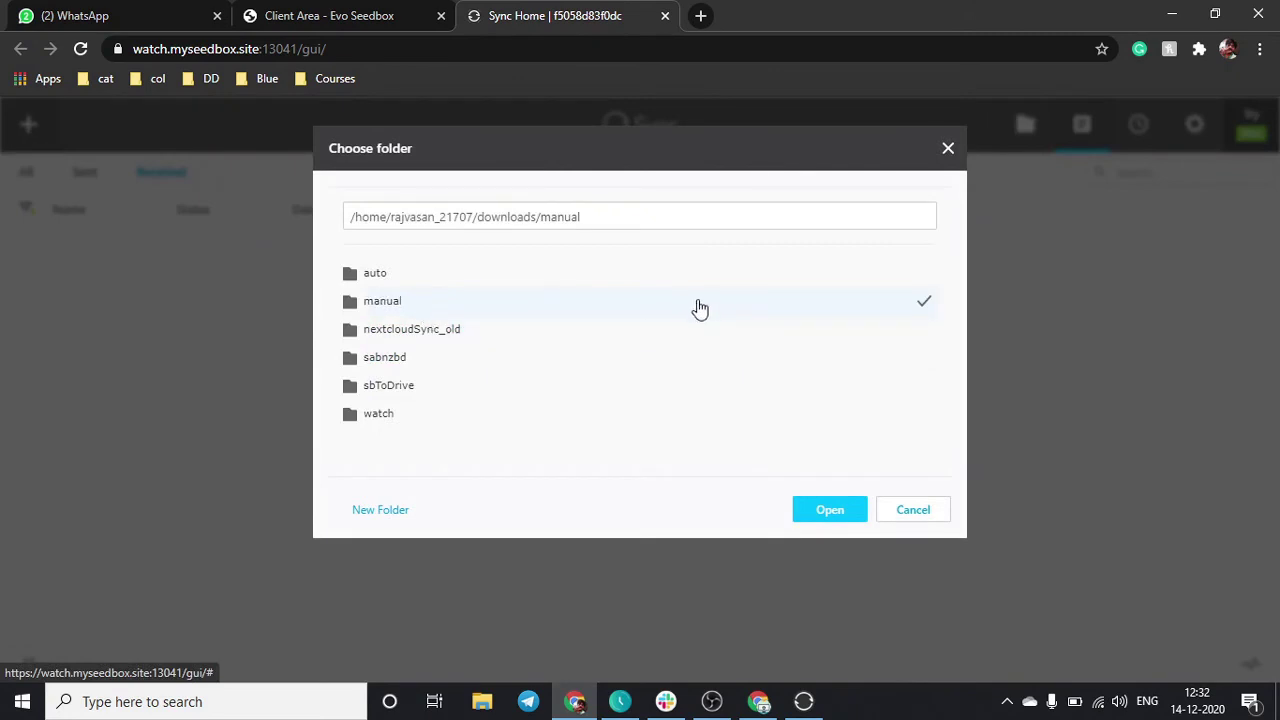
left_click(842, 512)
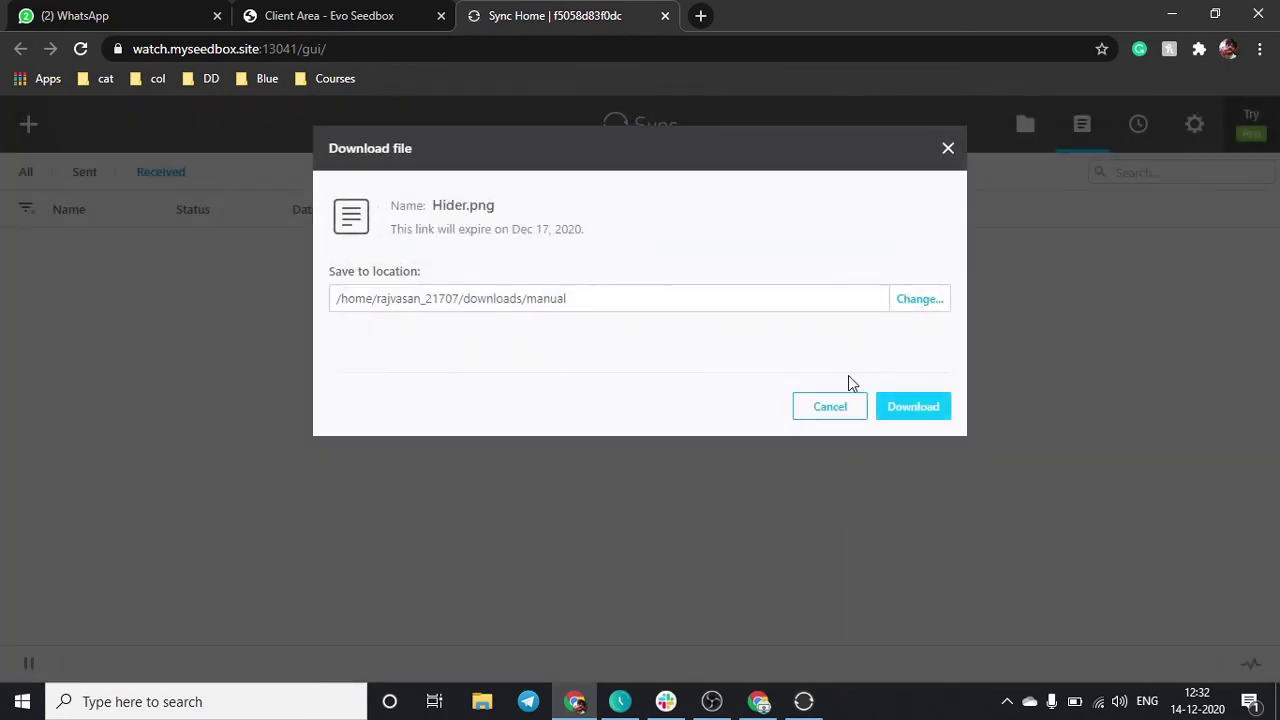
left_click(921, 424)
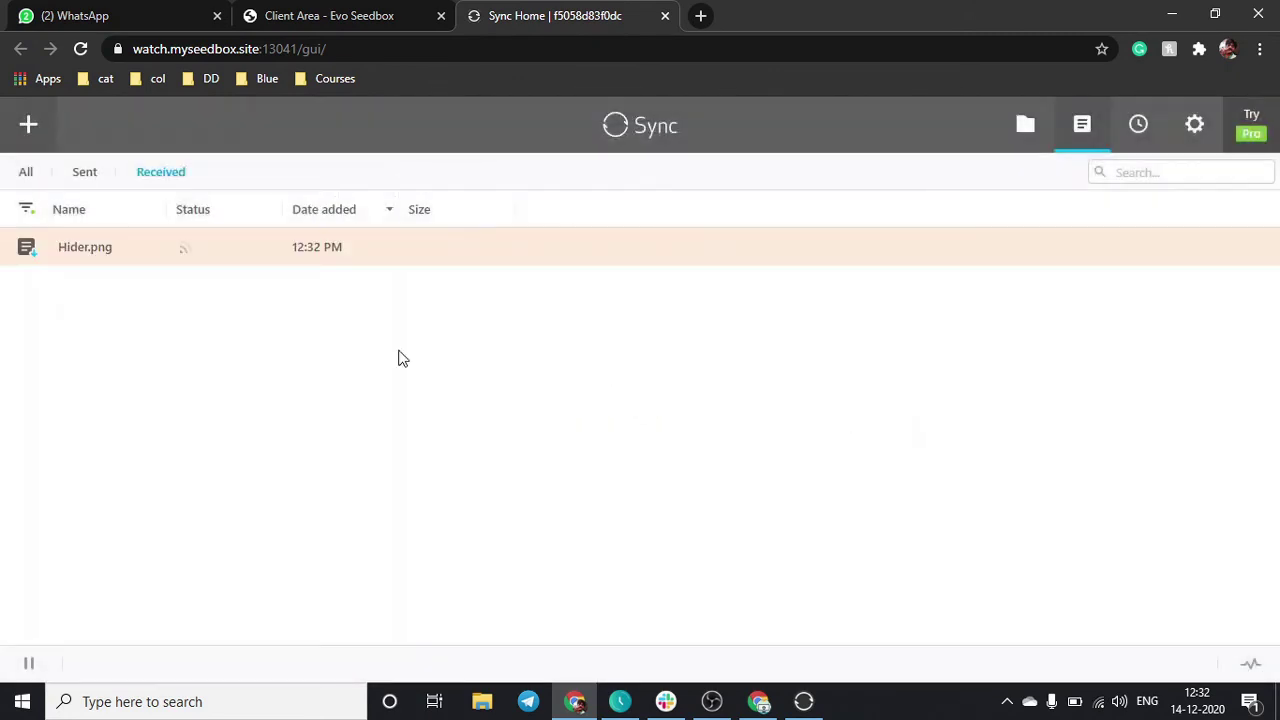
- Review the sync conflict details for the received Hider.png and ignore all of its issues
left_click(185, 262)
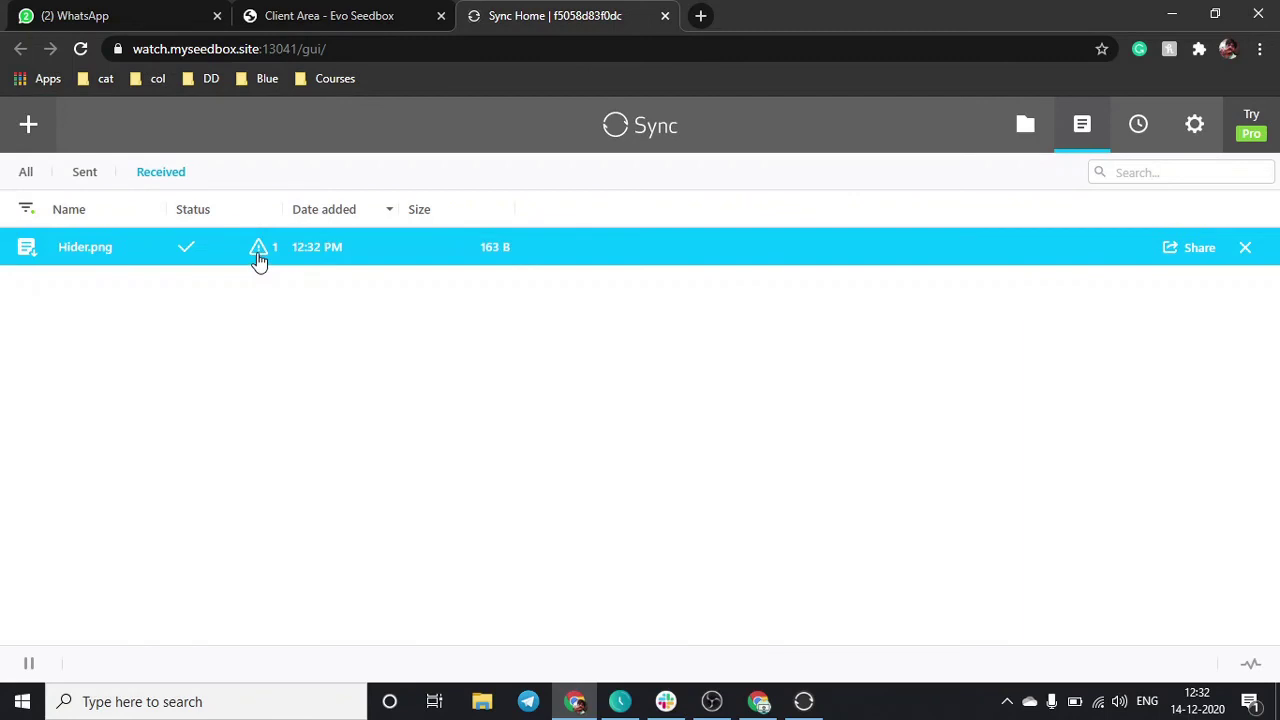
left_click(259, 250)
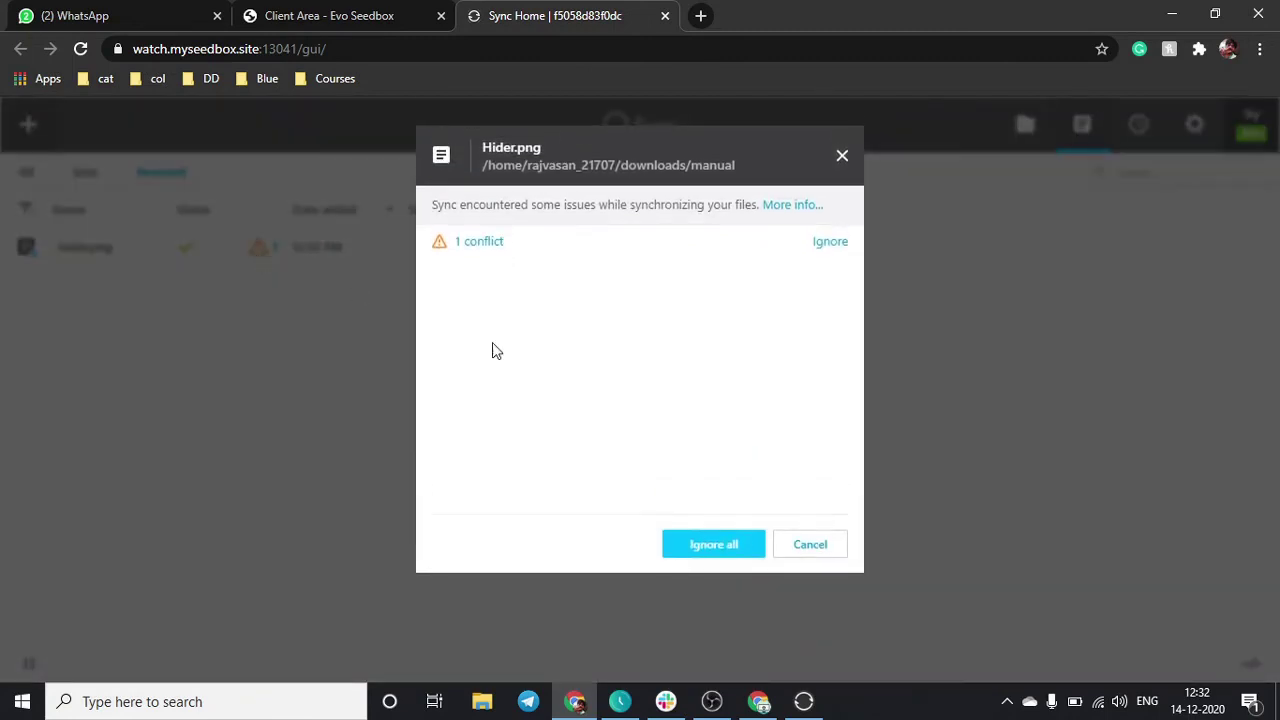
left_click(486, 245)
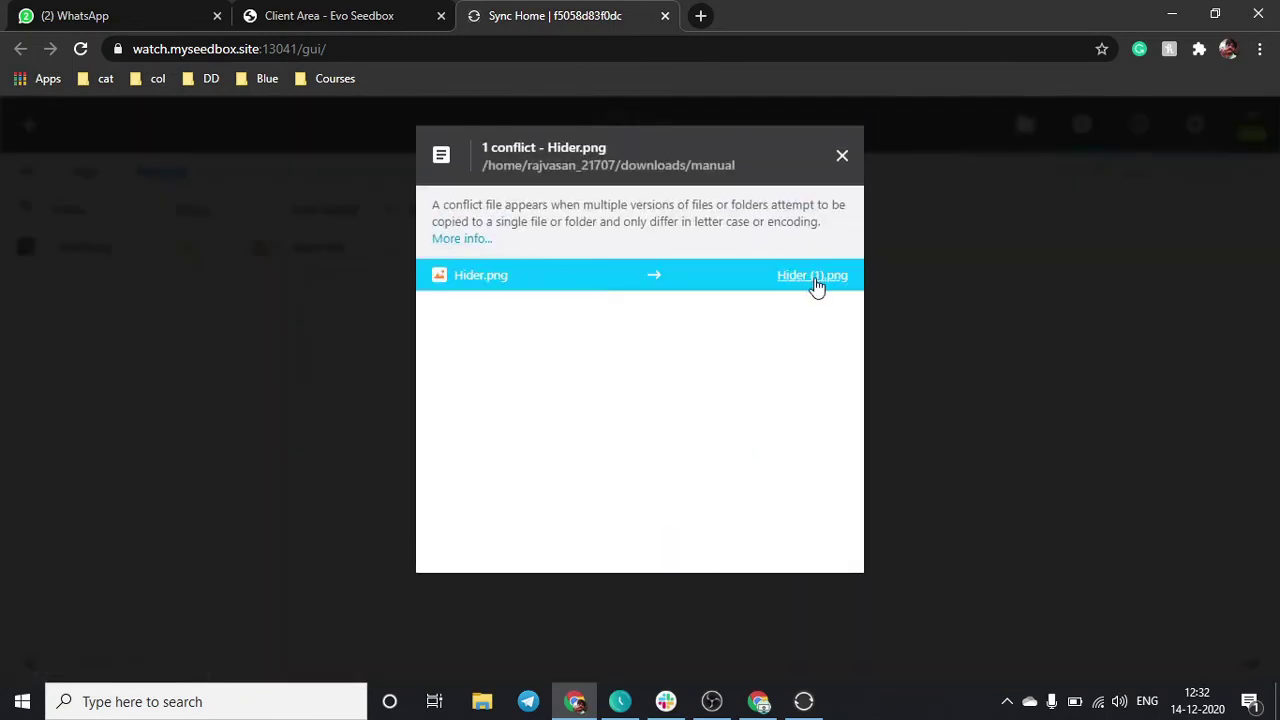
left_click(845, 160)
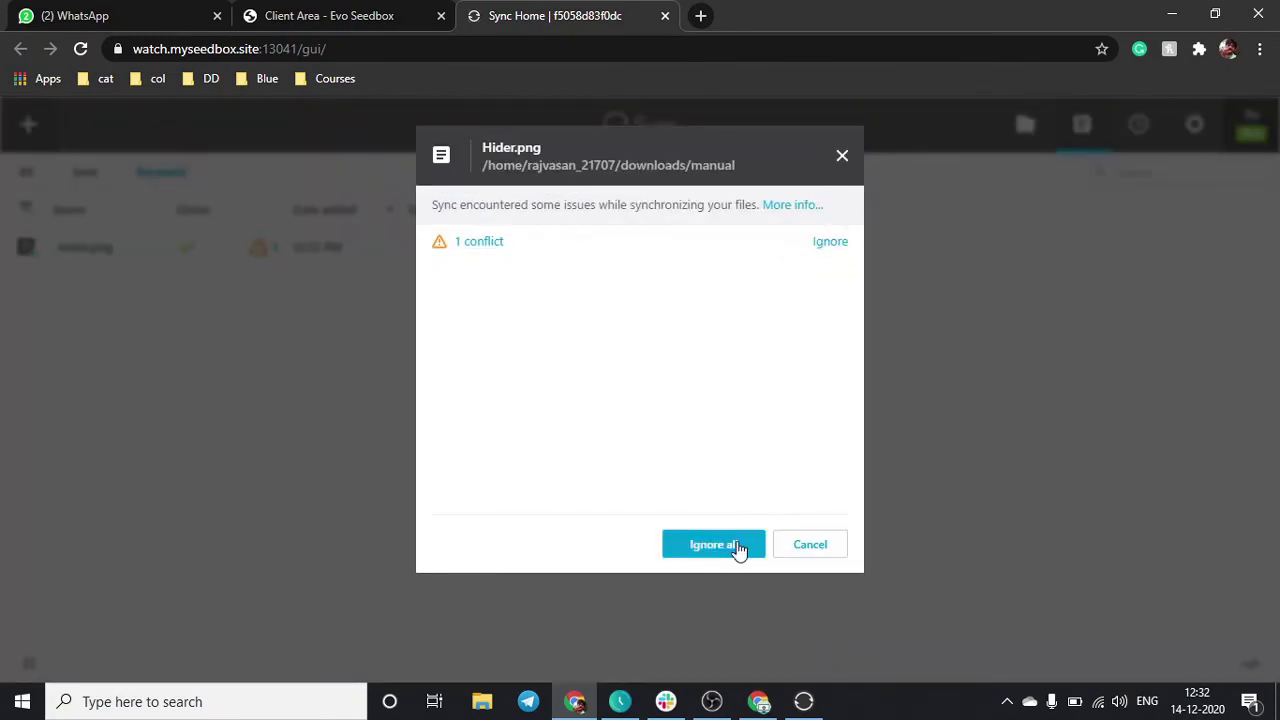
left_click(736, 546)
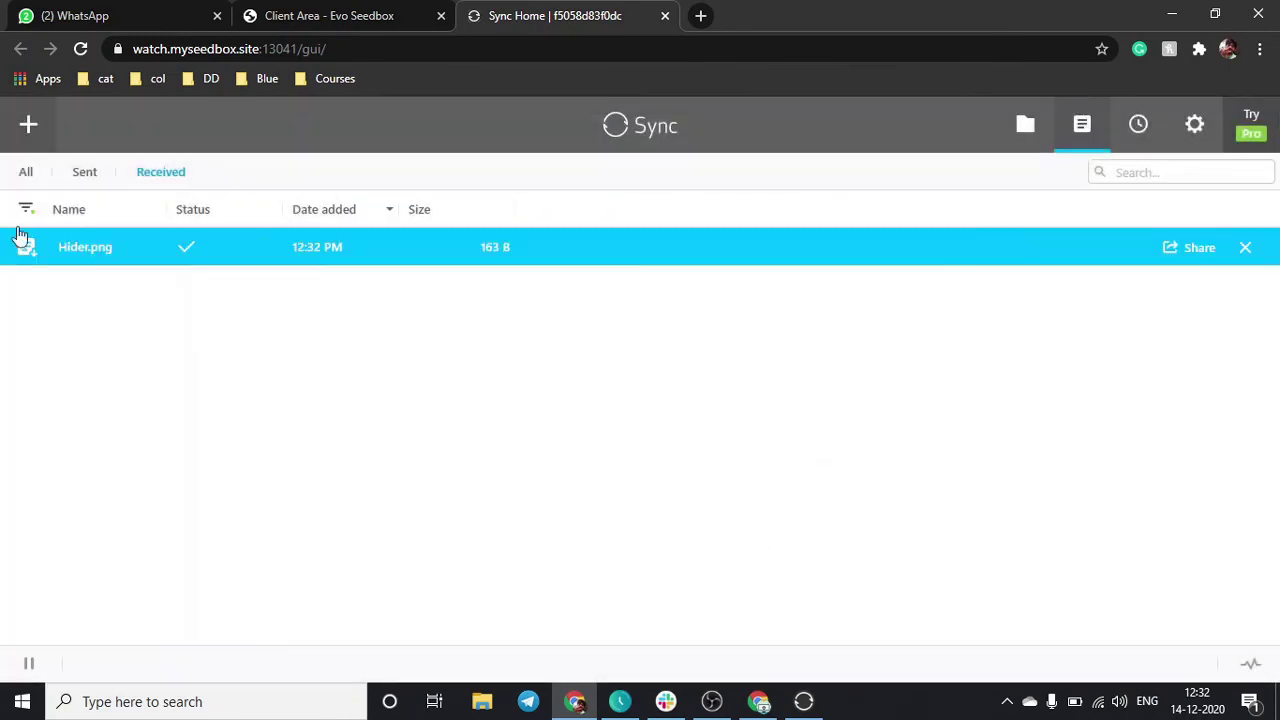
- View all files on the seedbox's Sync page, check the desktop Sync Home file list and return to the seedbox page in Chrome
left_click(29, 172)
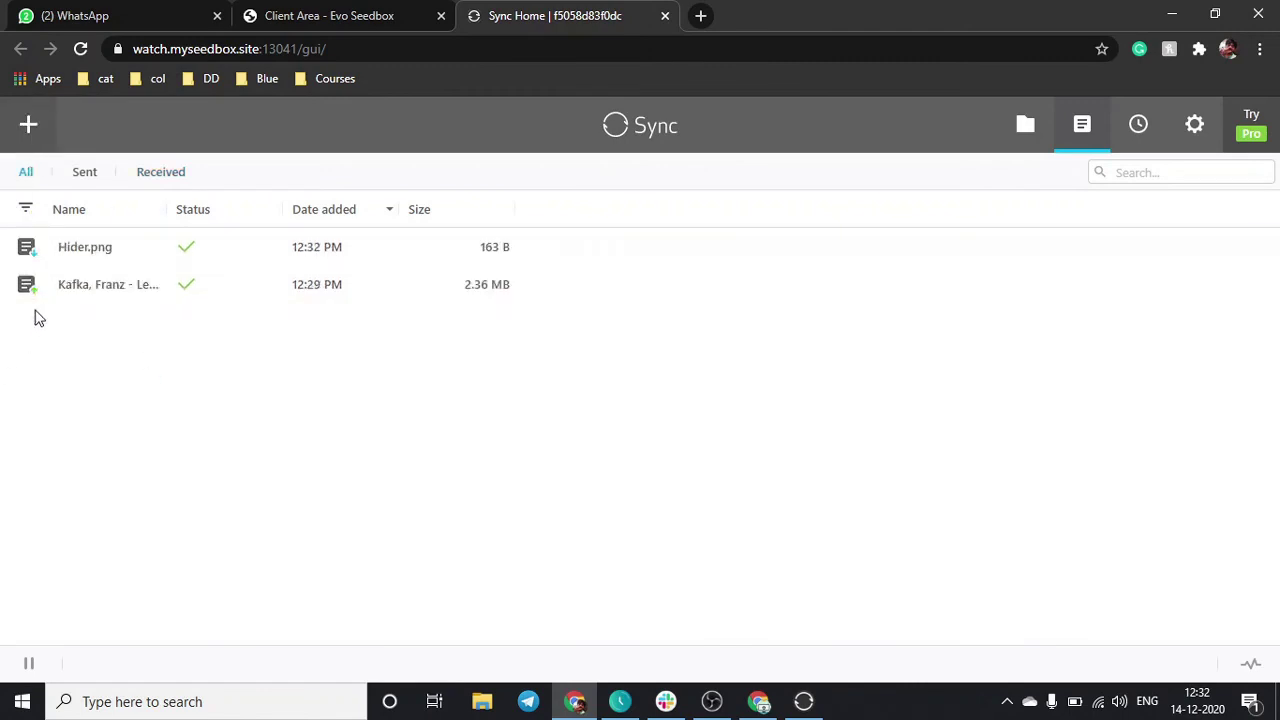
left_click(35, 296)
left_click(803, 701)
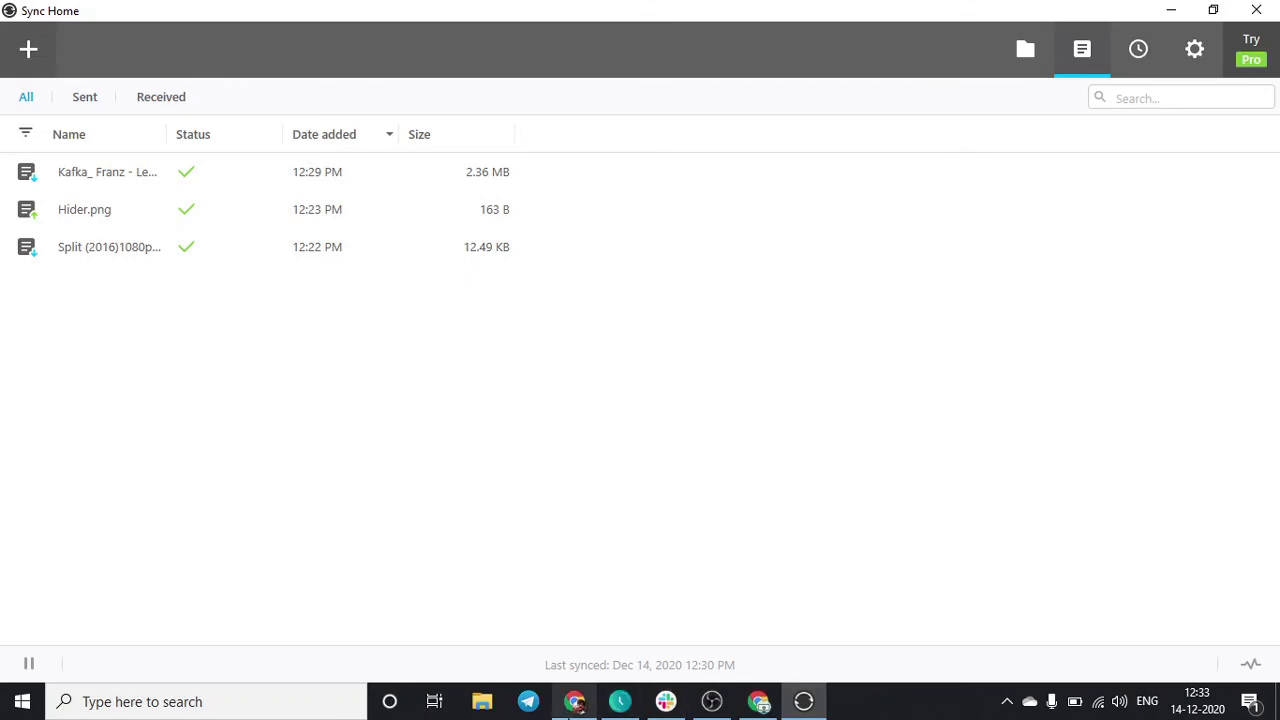
left_click(575, 701)
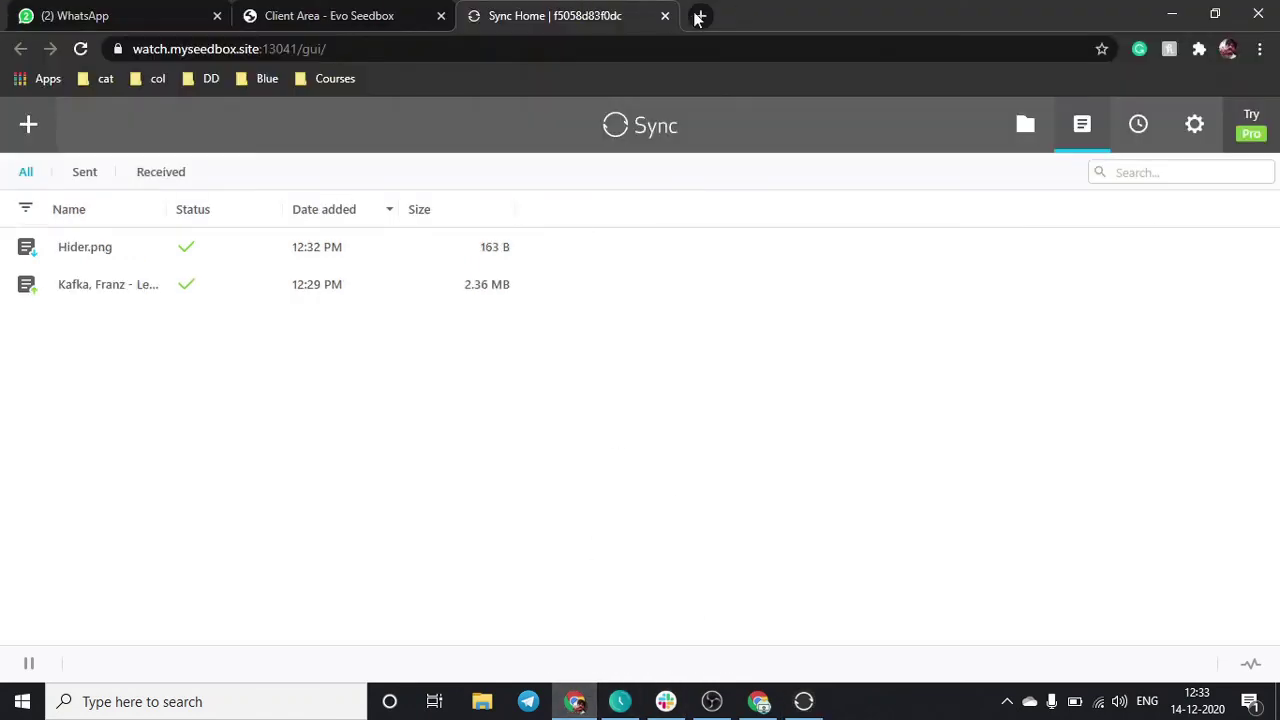